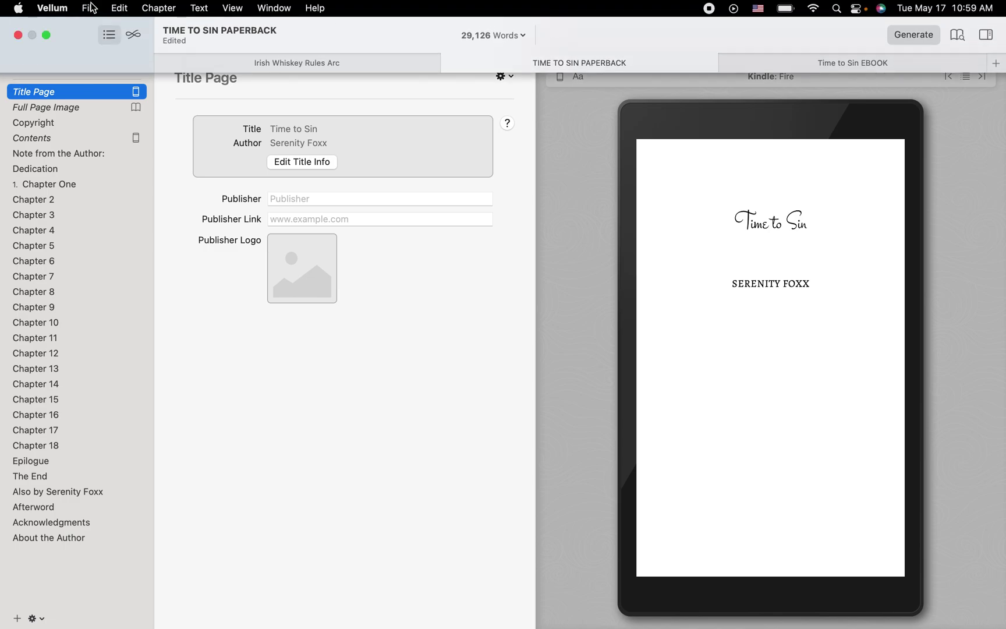
Glance at the file options and the Time to Sin ebook project, then return to the paperback.
click(91, 8)
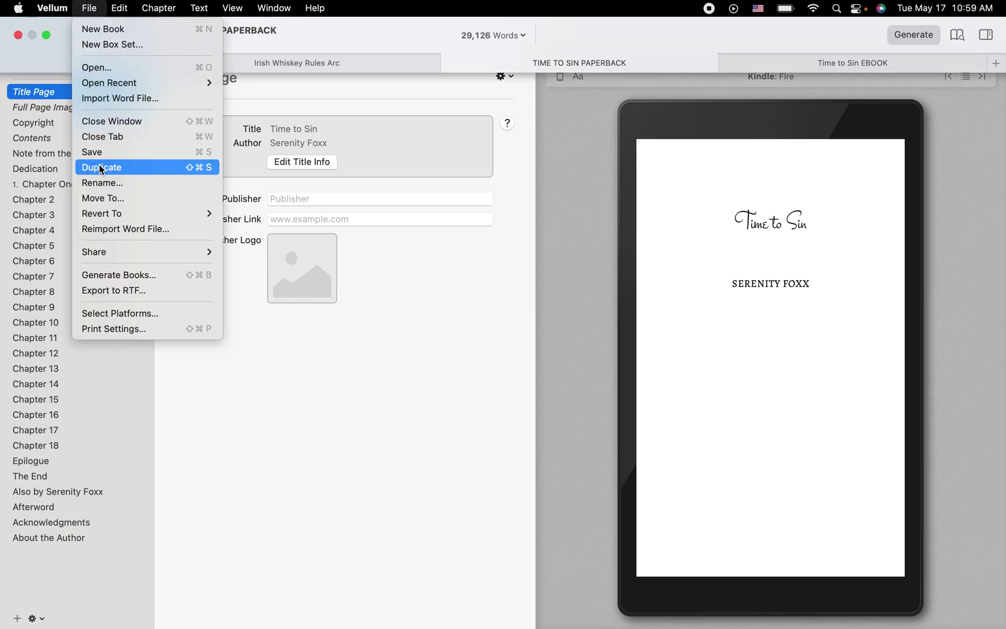
click(304, 385)
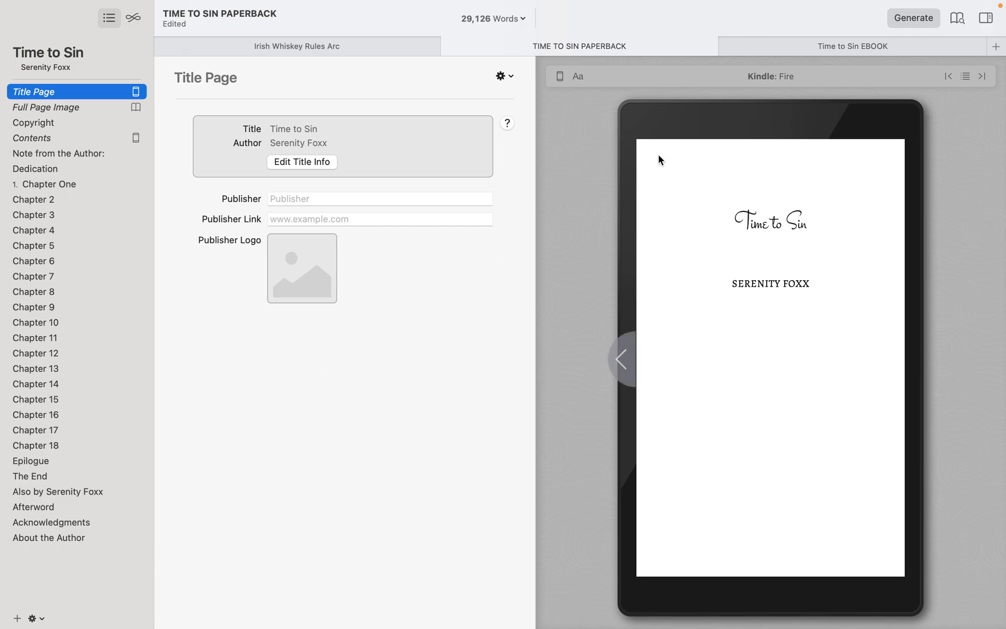
click(762, 47)
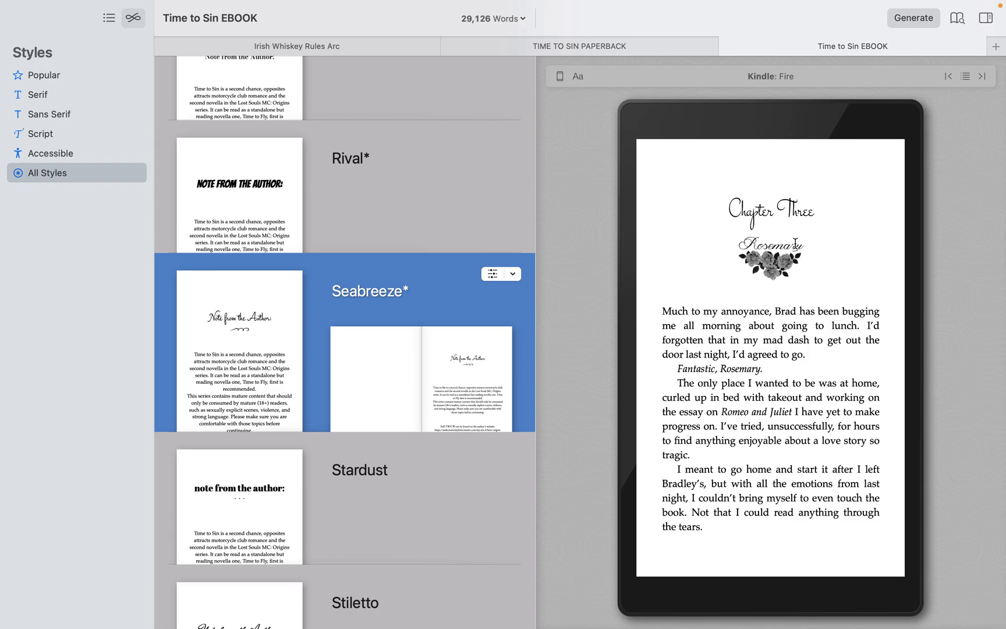
click(583, 48)
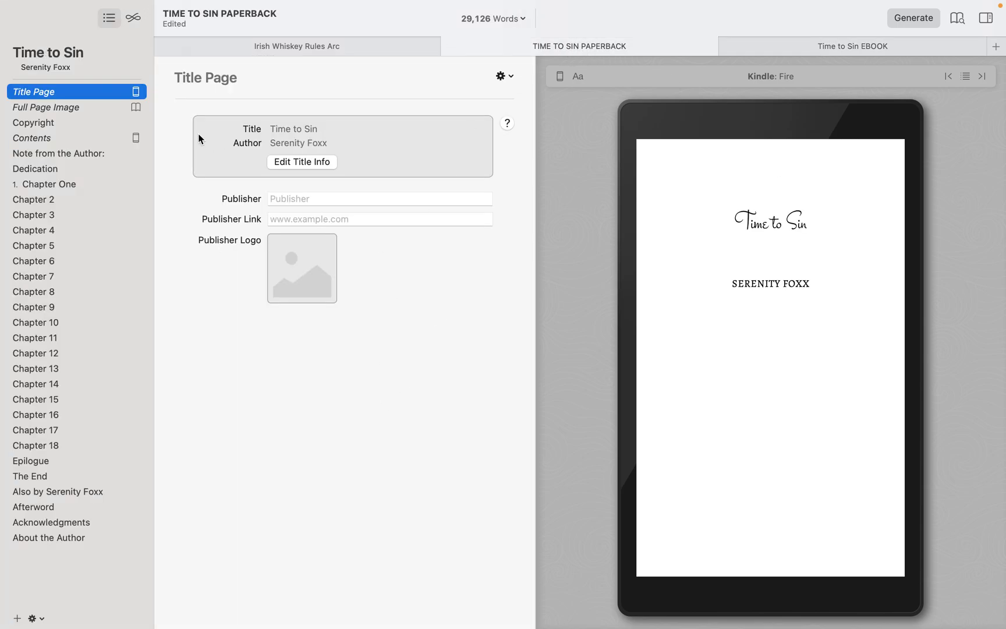
Check which editions include the title page.
click(505, 76)
mouse_move(517, 97)
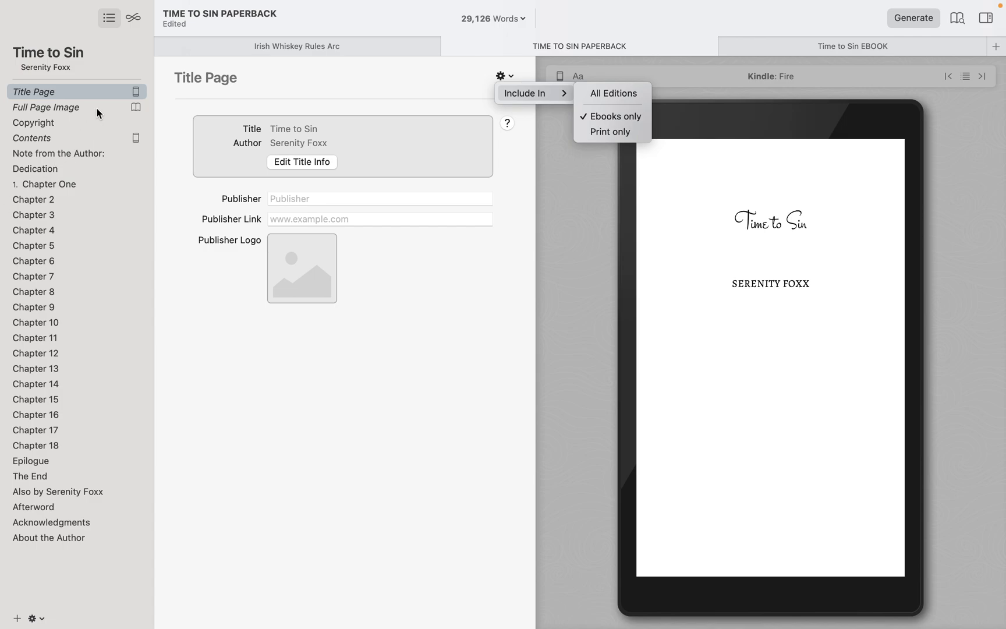
click(56, 186)
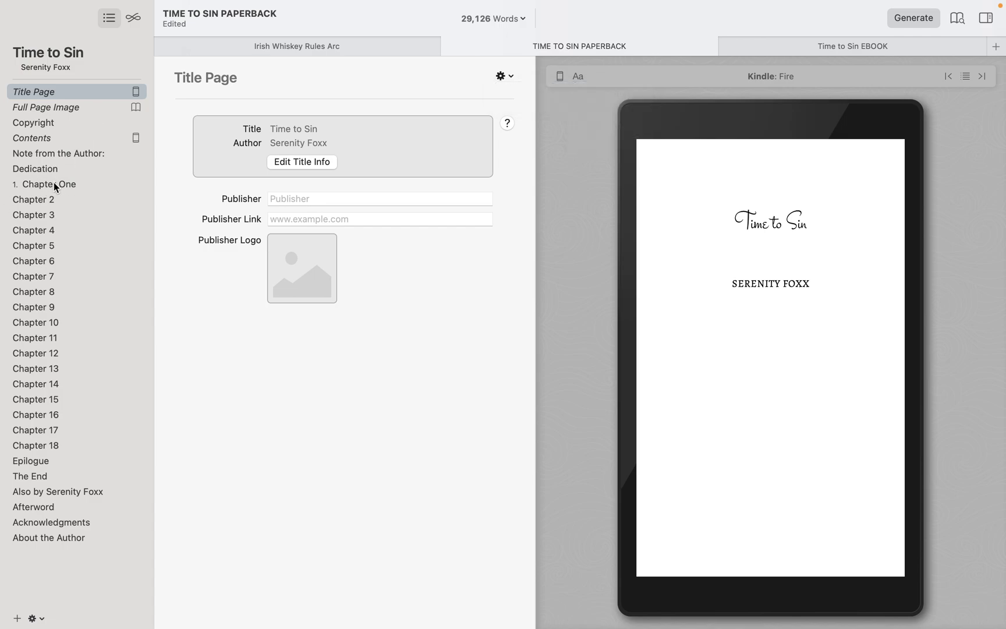
Open Chapter One and preview the book as a Print 5 × 8 in device.
click(56, 185)
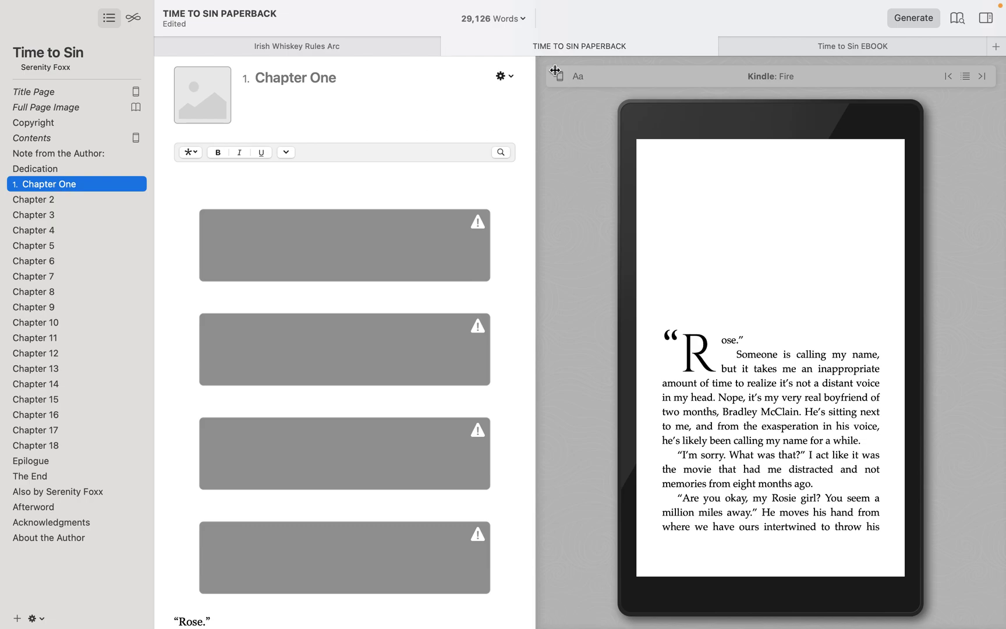
click(566, 86)
click(551, 302)
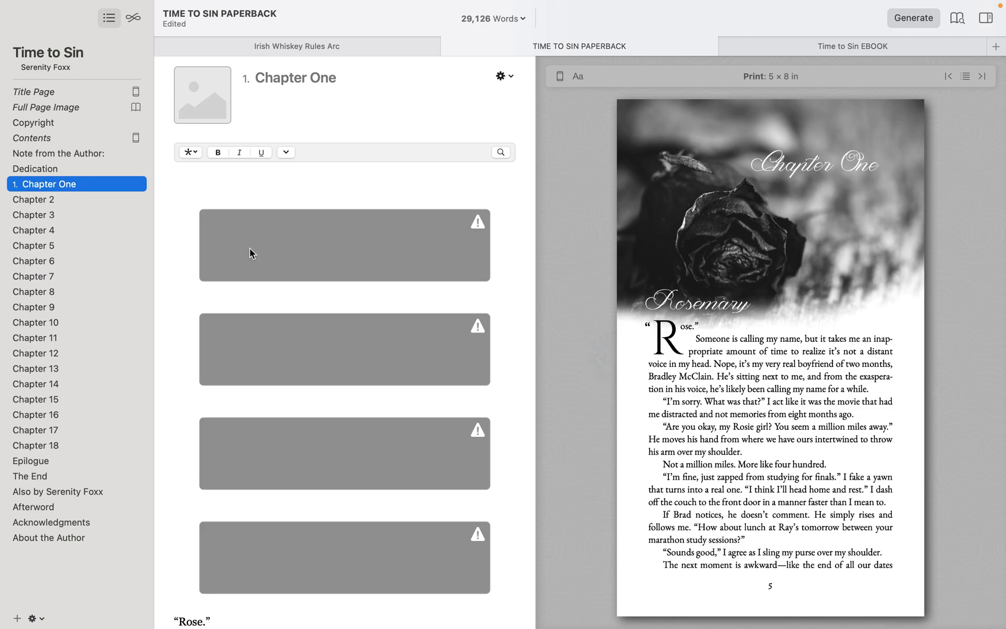
Move through Chapters 5 and 9 to Chapter 8 and bring up its heading options.
click(86, 244)
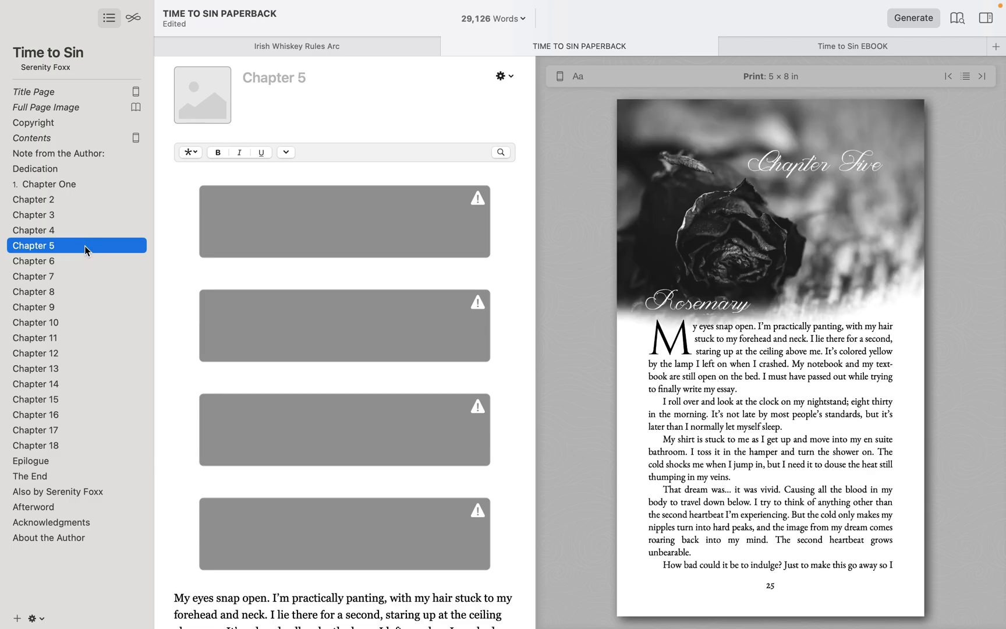
click(62, 304)
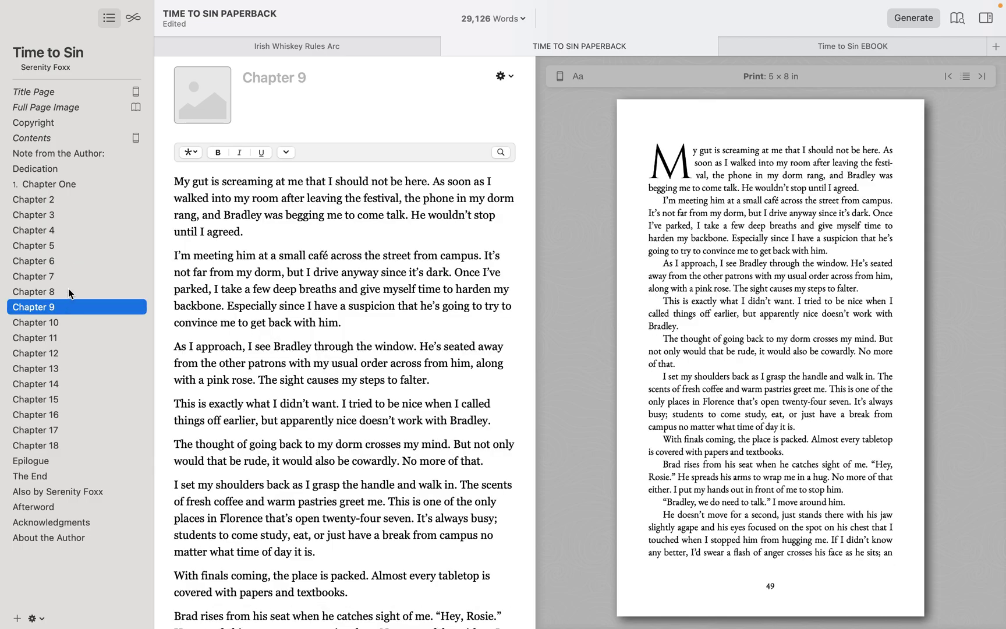
click(68, 291)
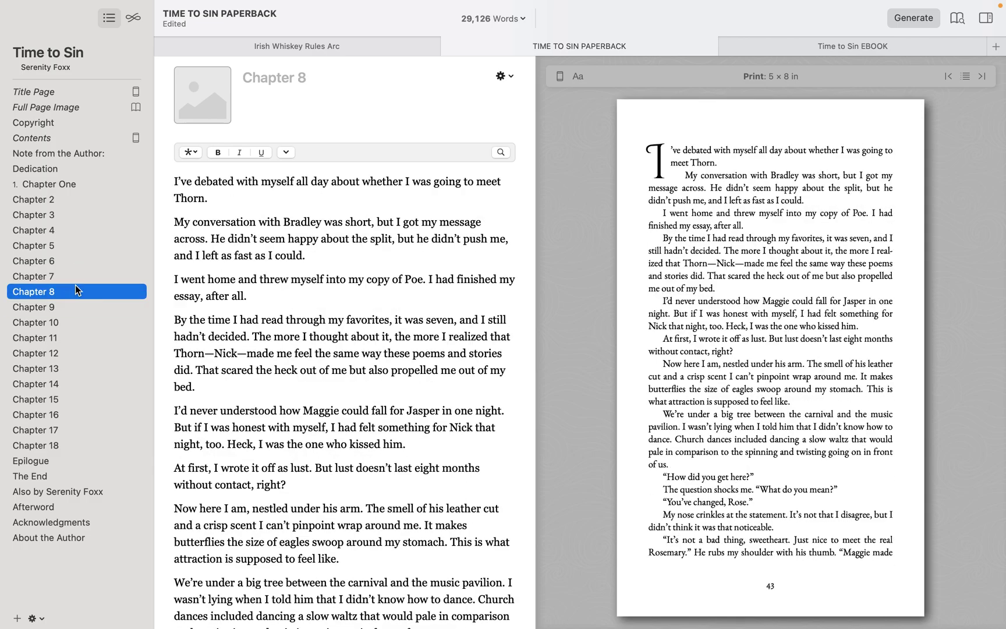
click(504, 76)
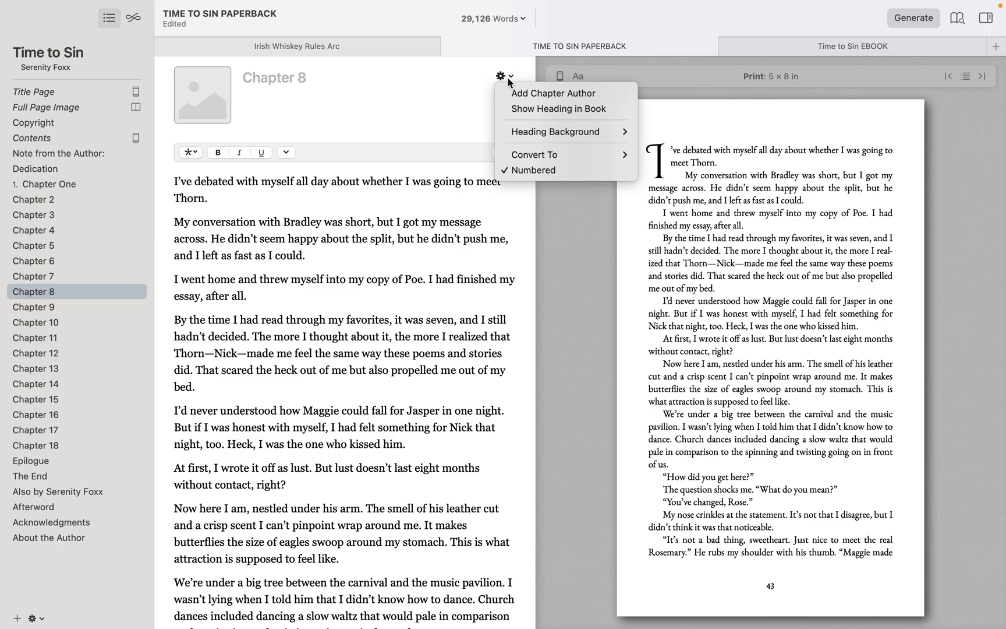
Show Chapter 8's heading in the book, then cancel adding a heading image.
click(540, 111)
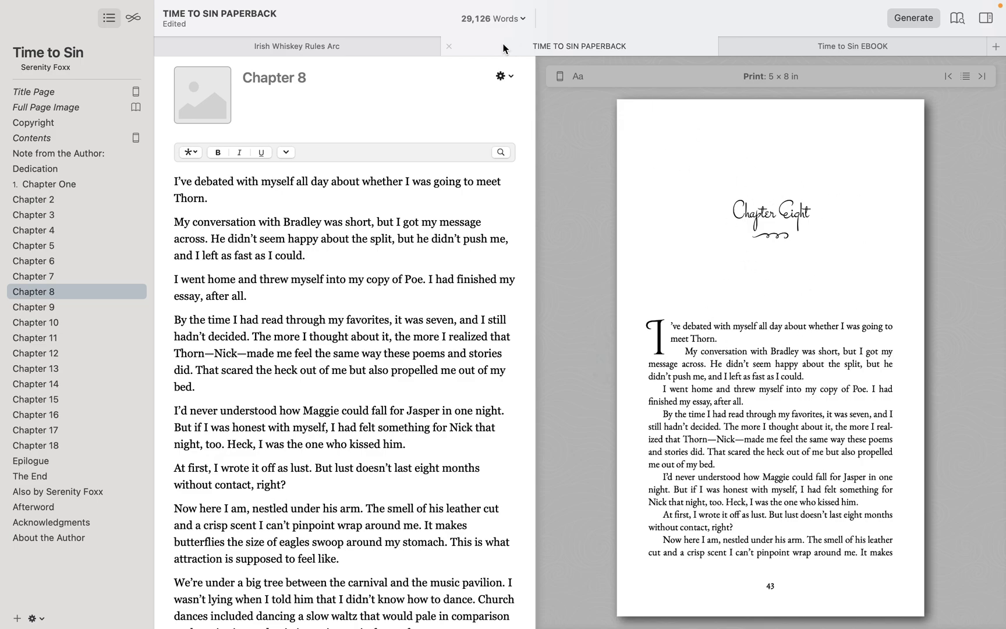
click(219, 96)
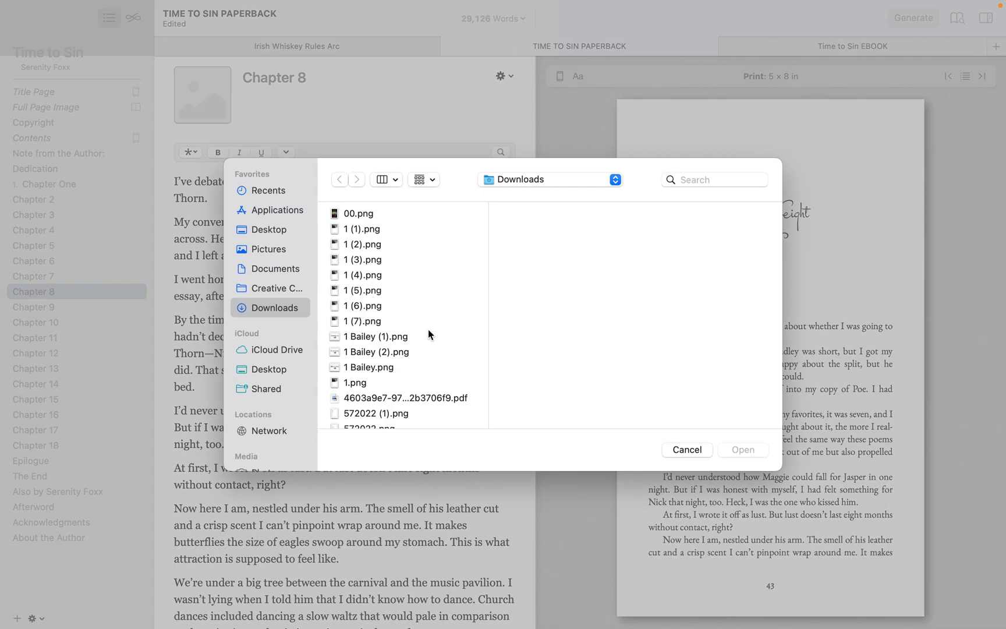
text(r3)
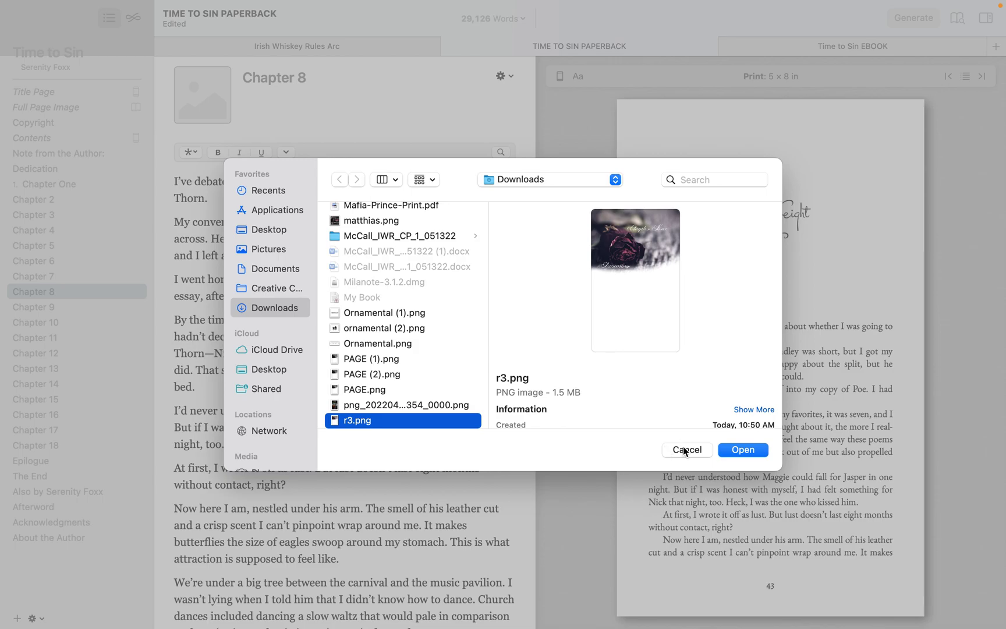
click(684, 450)
Apply the R5 rose heading background to Chapter 8 and hide its heading text.
click(504, 75)
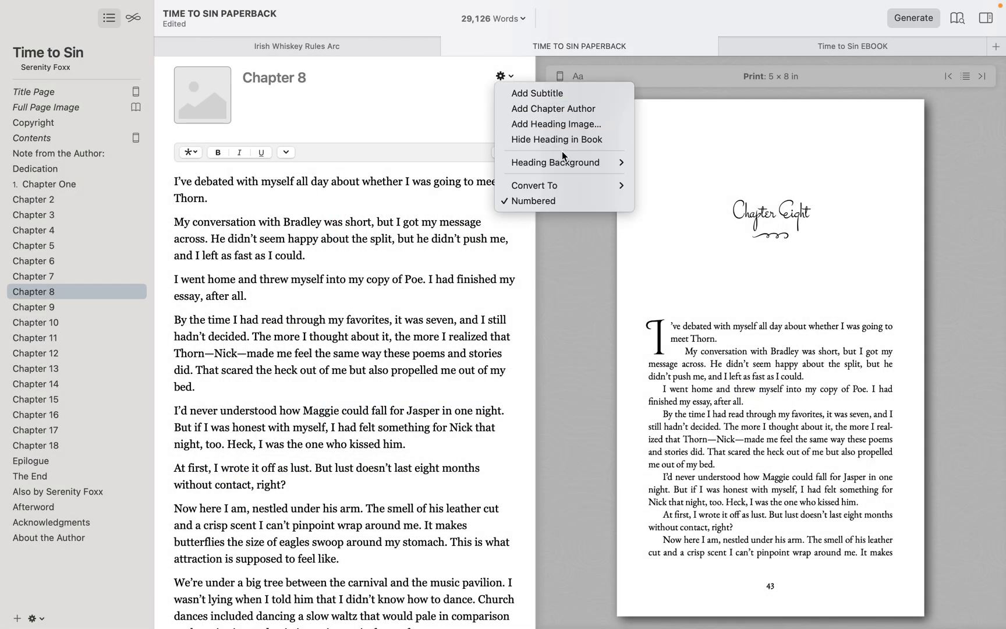
mouse_move(571, 164)
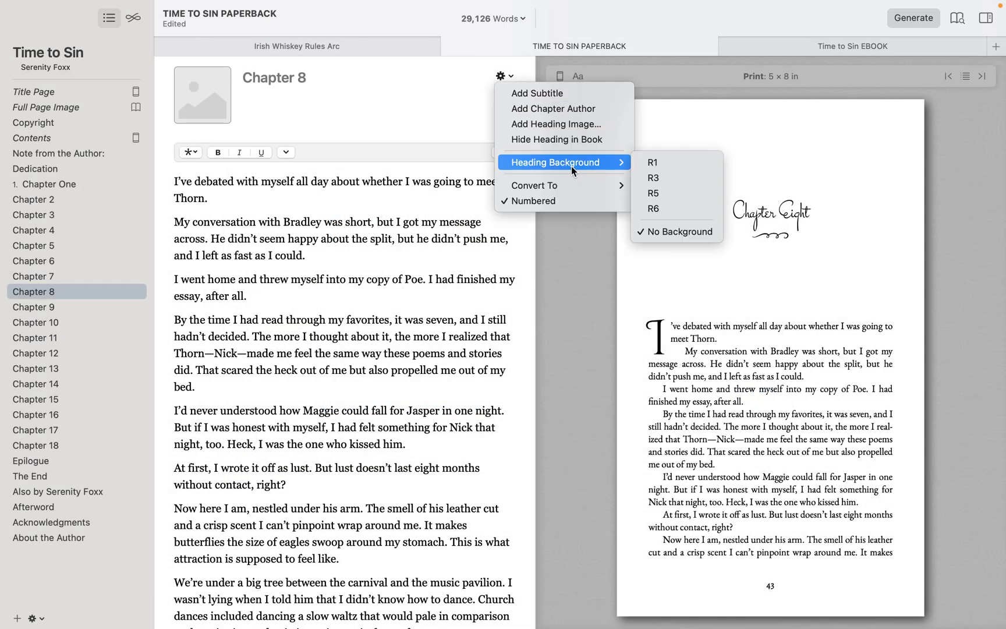
click(654, 193)
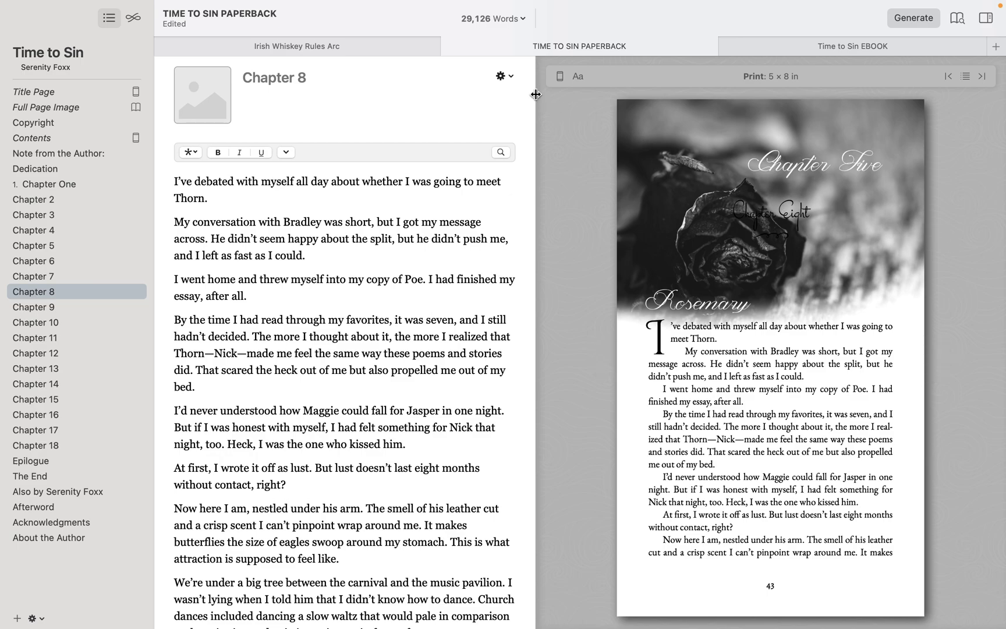
click(504, 76)
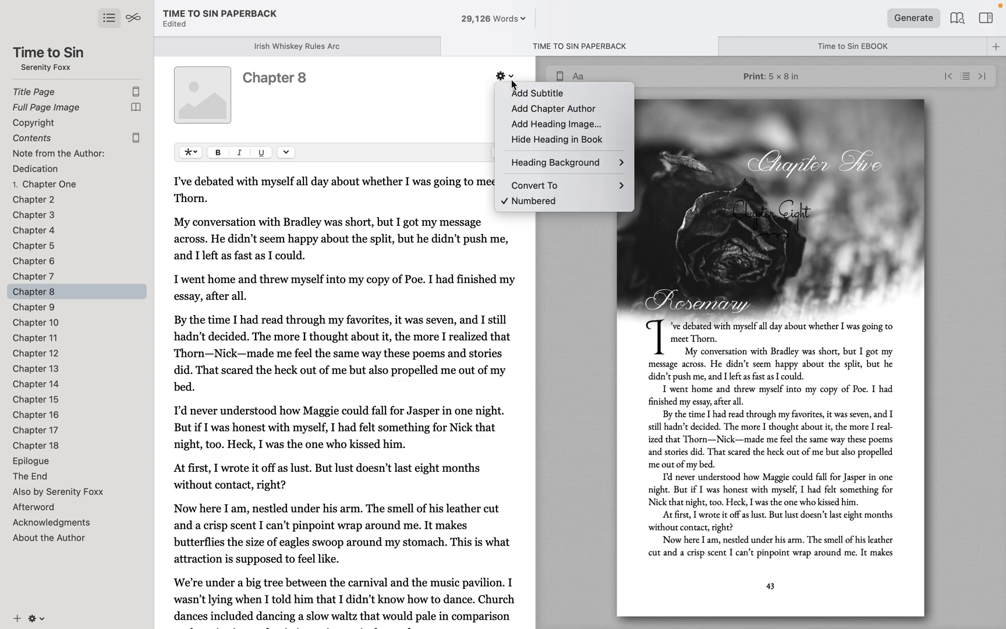
click(567, 139)
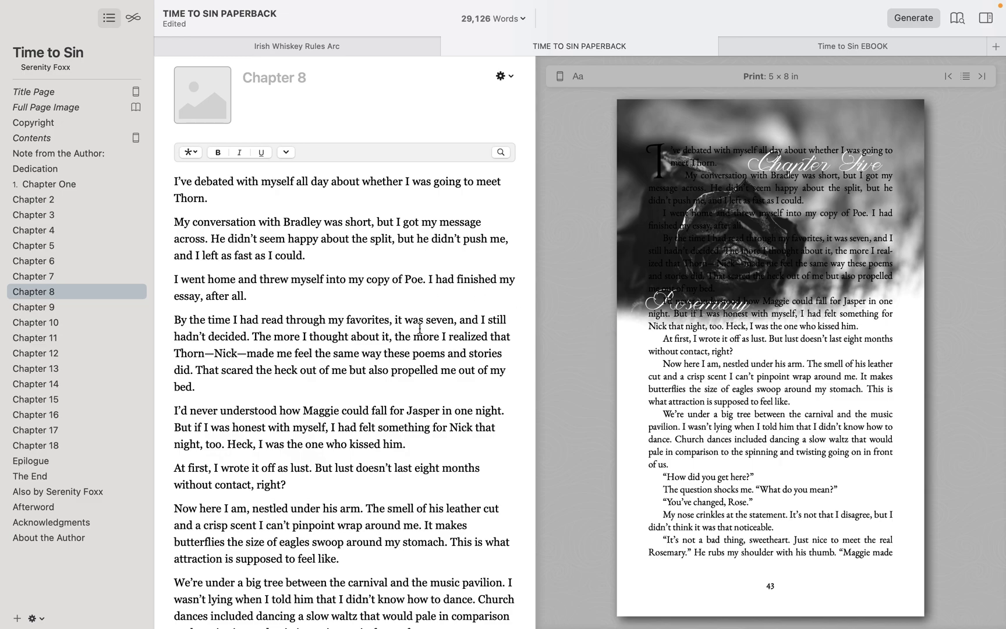
Go to the Canva home page in Chrome and scroll Recent designs to the 'ornamental' design.
key(super+Tab)
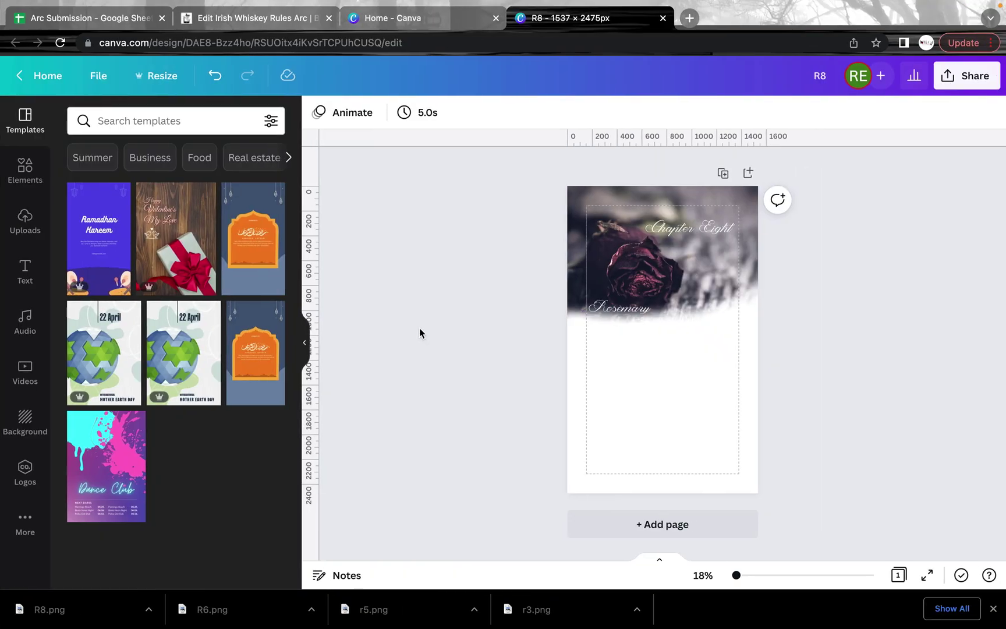
click(433, 26)
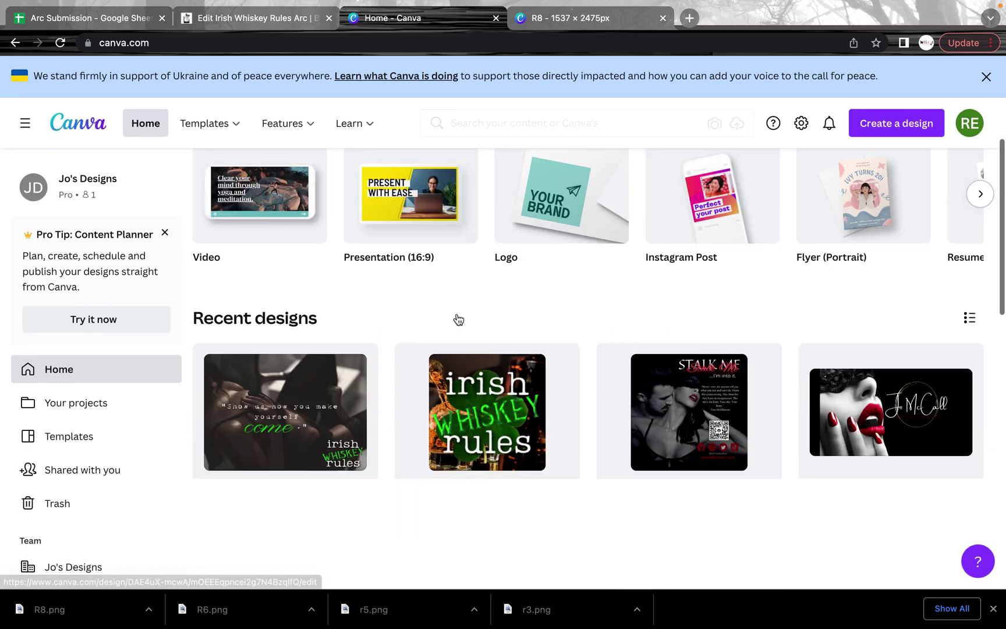
scroll(458, 319, down, 10)
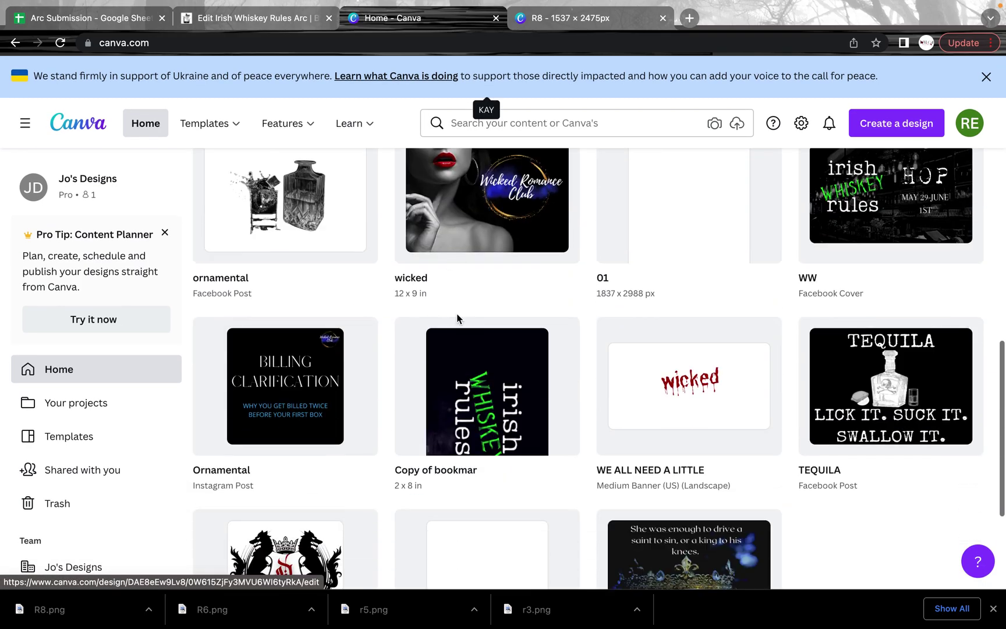
scroll(457, 319, up, 3)
scroll(456, 318, down, 6)
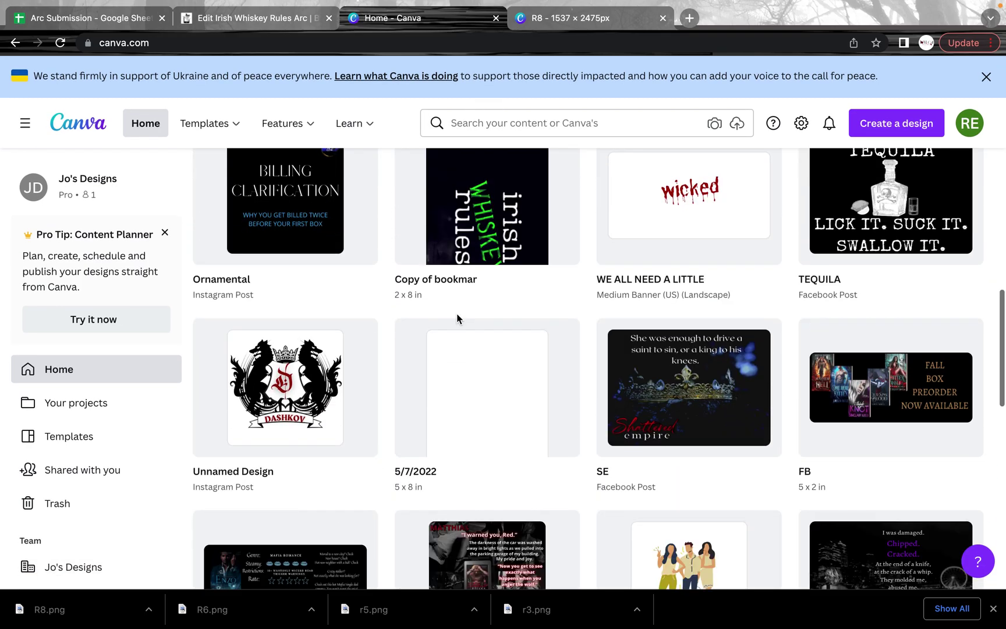
scroll(457, 318, up, 10)
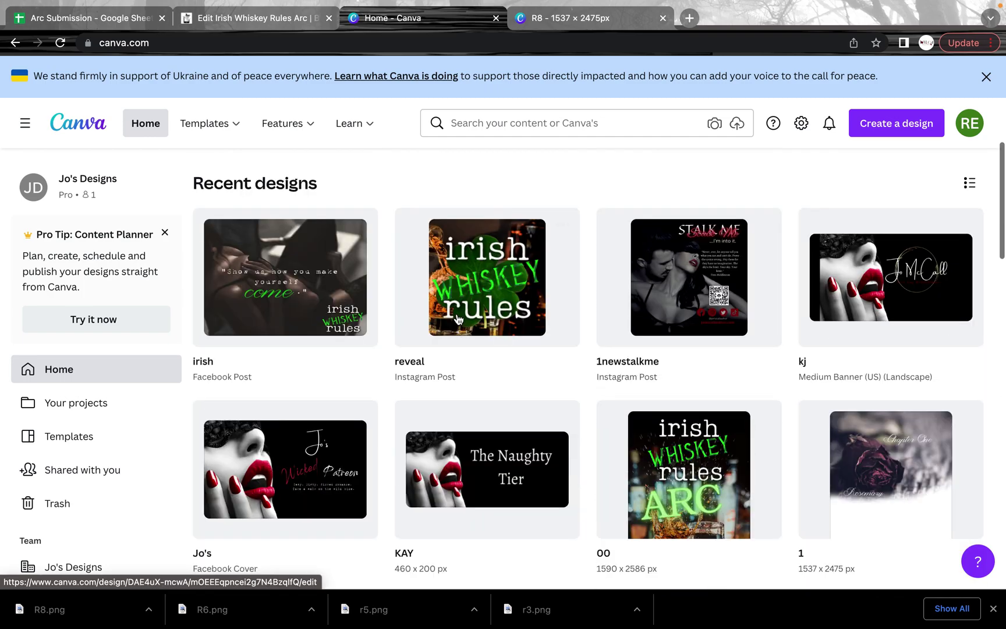
scroll(458, 319, down, 5)
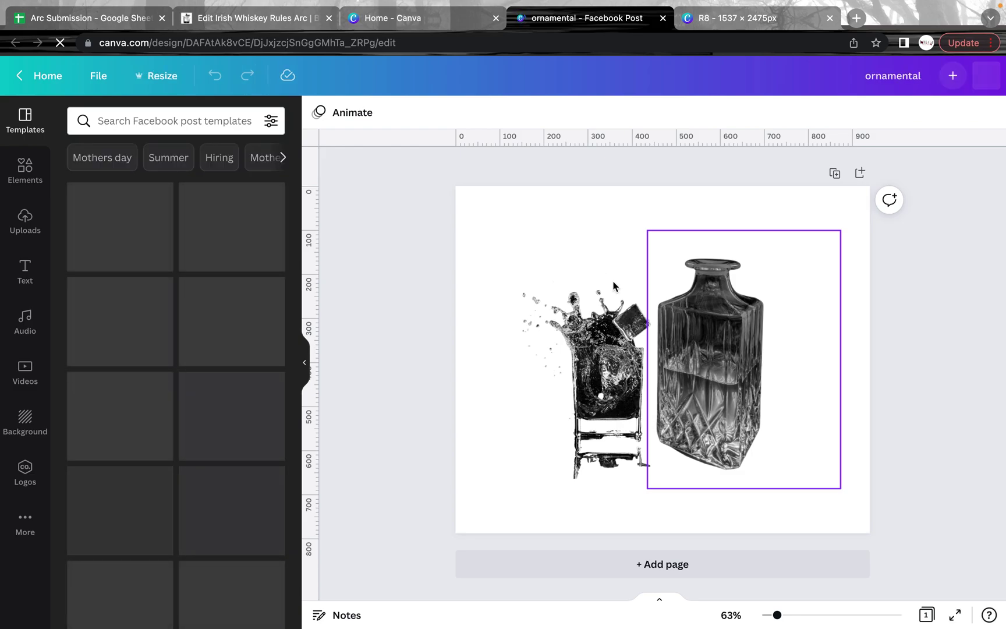
Delete the glass and decanter images and resize the ornamental design to 4 × 1 in.
click(691, 279)
key(Delete)
key(Delete)
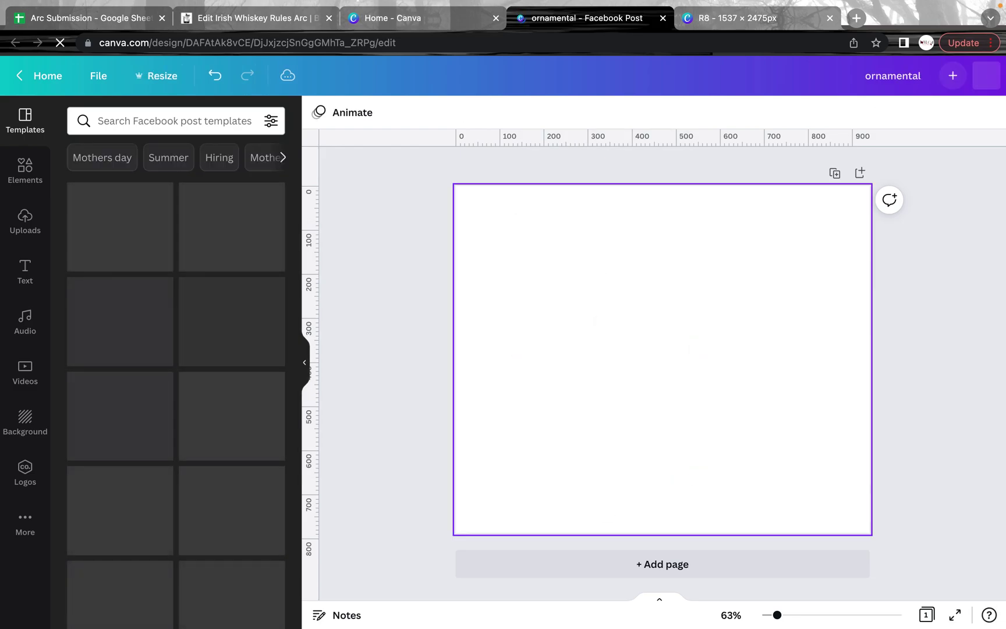
click(163, 72)
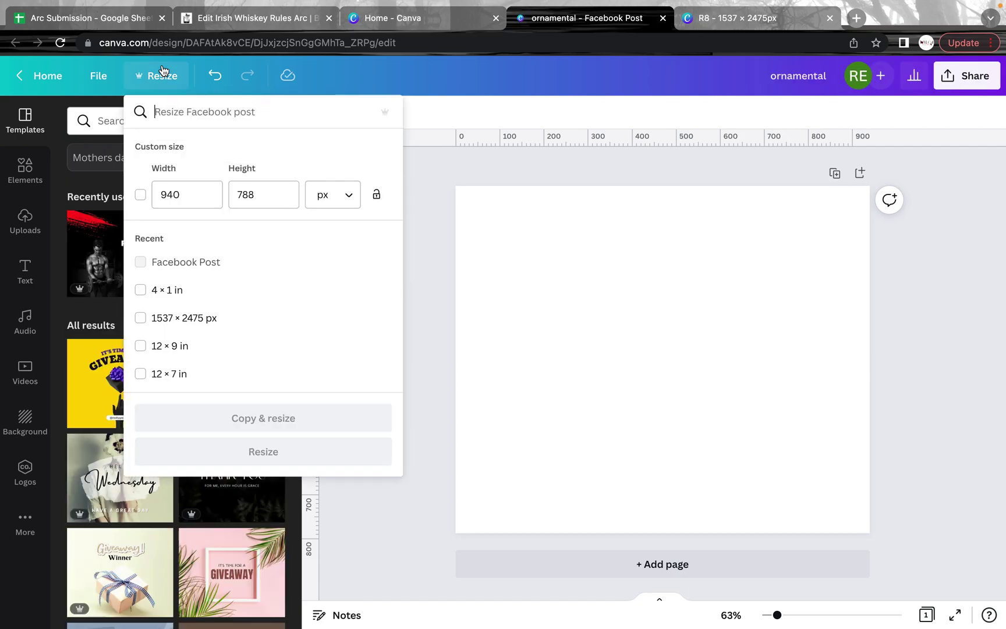
click(150, 296)
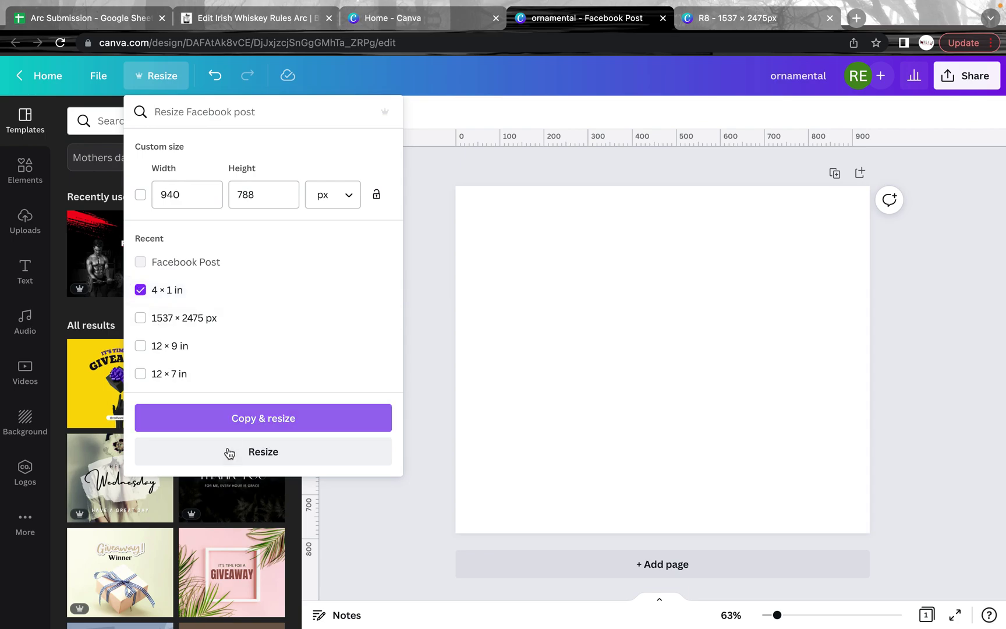
click(228, 453)
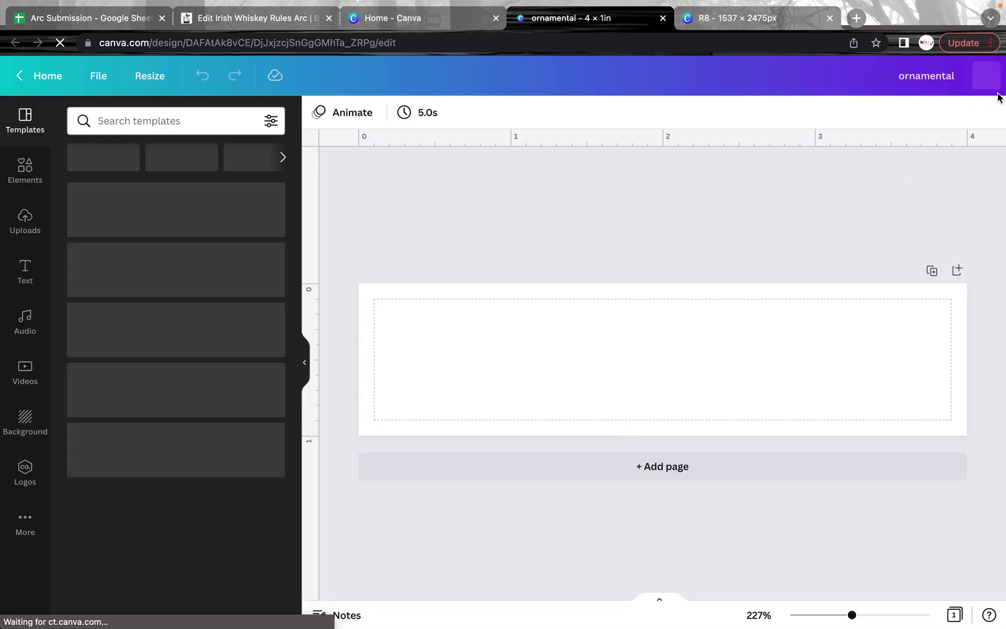
click(640, 307)
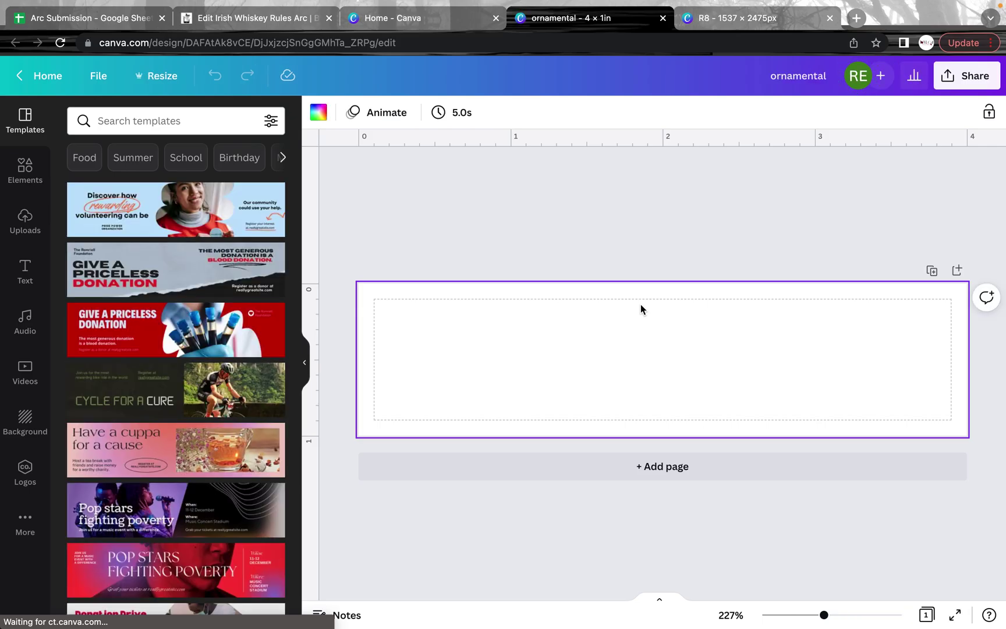
click(23, 274)
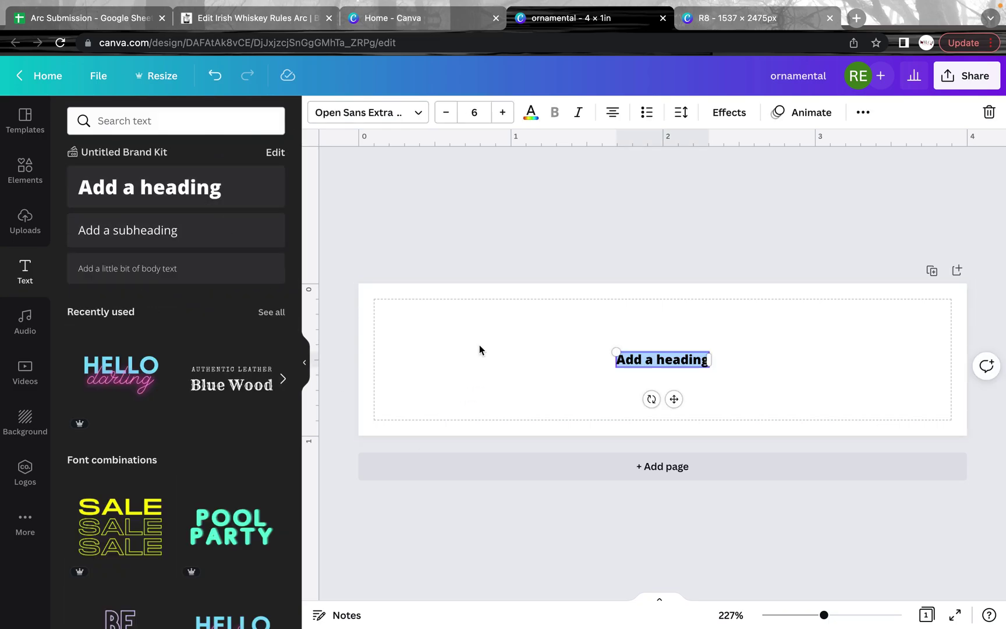
Add a 'Hello' heading, enlarge it and colour it white.
text(H)
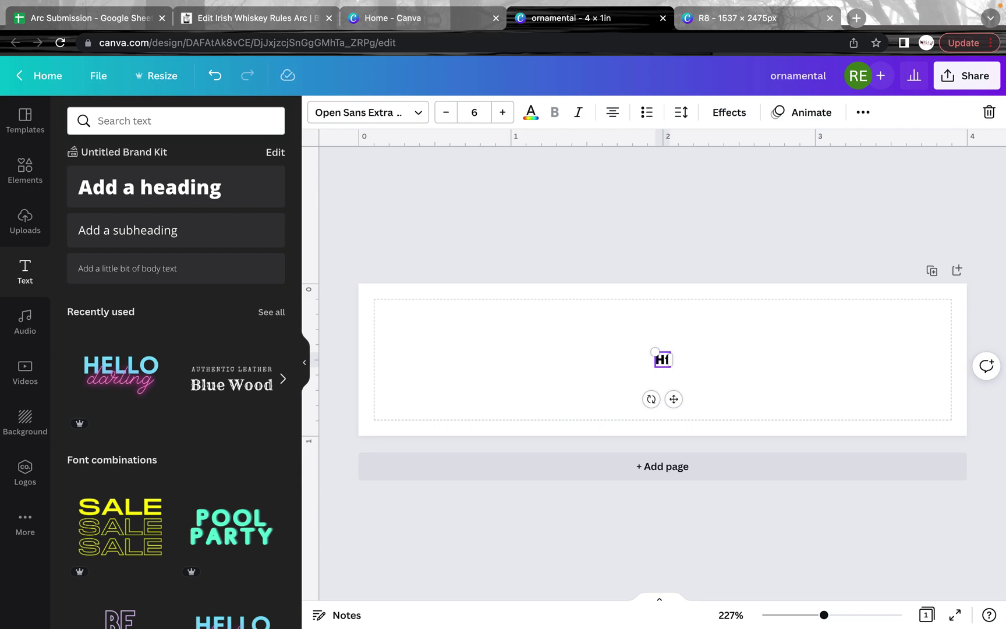
text(ello)
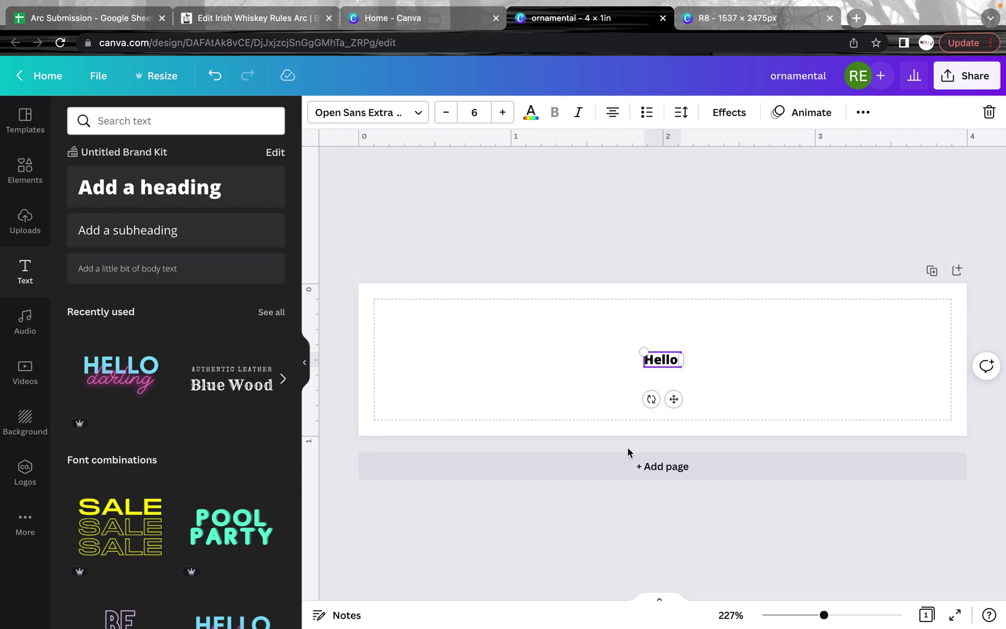
drag(643, 351, 431, 401)
click(480, 406)
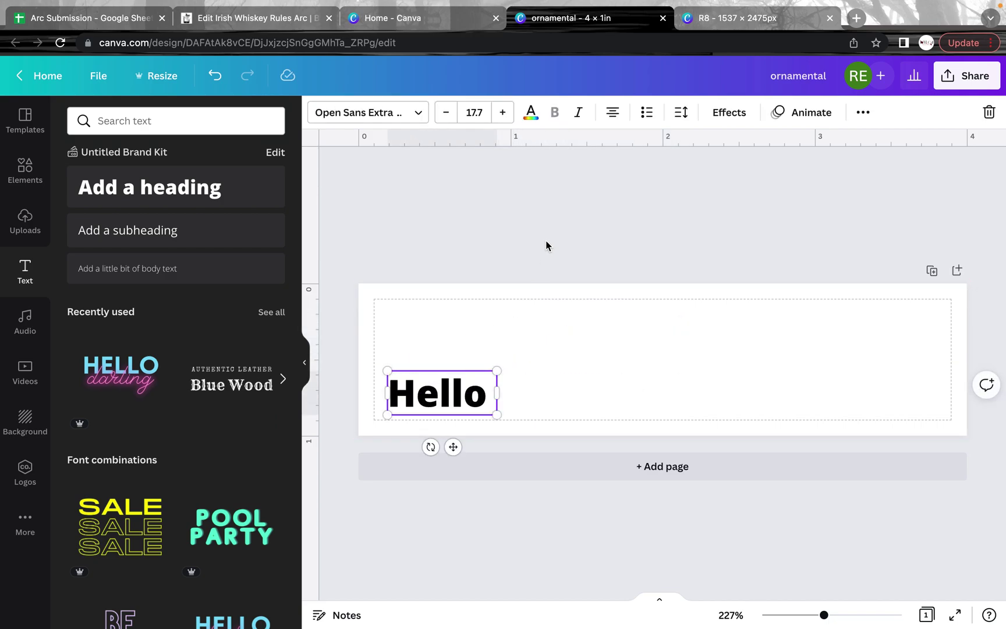
drag(543, 393, 396, 394)
click(531, 113)
click(277, 346)
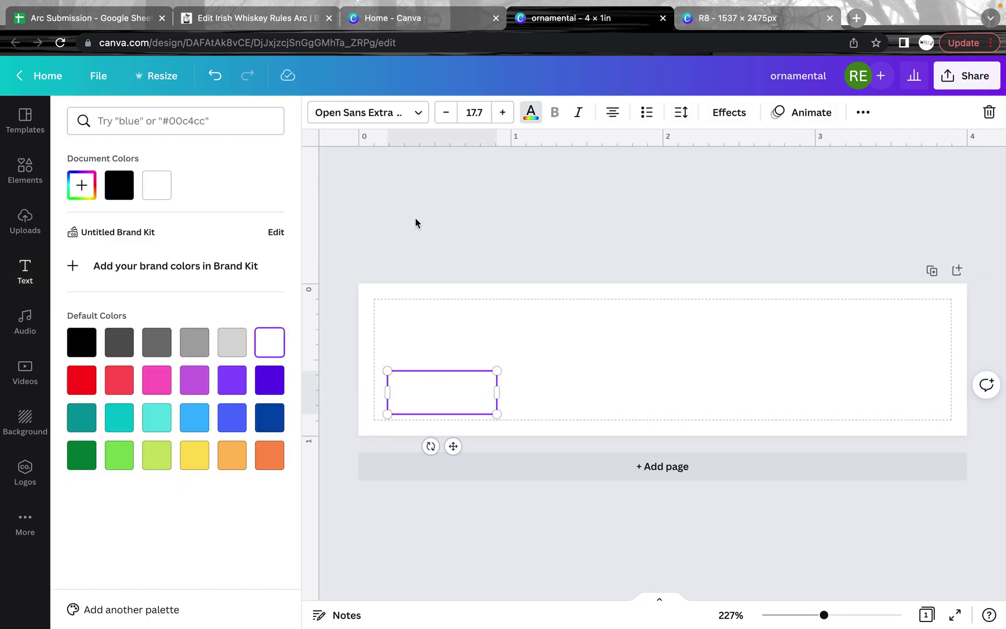
Set the Hello text's transparency to 0 so it is fully invisible.
click(862, 112)
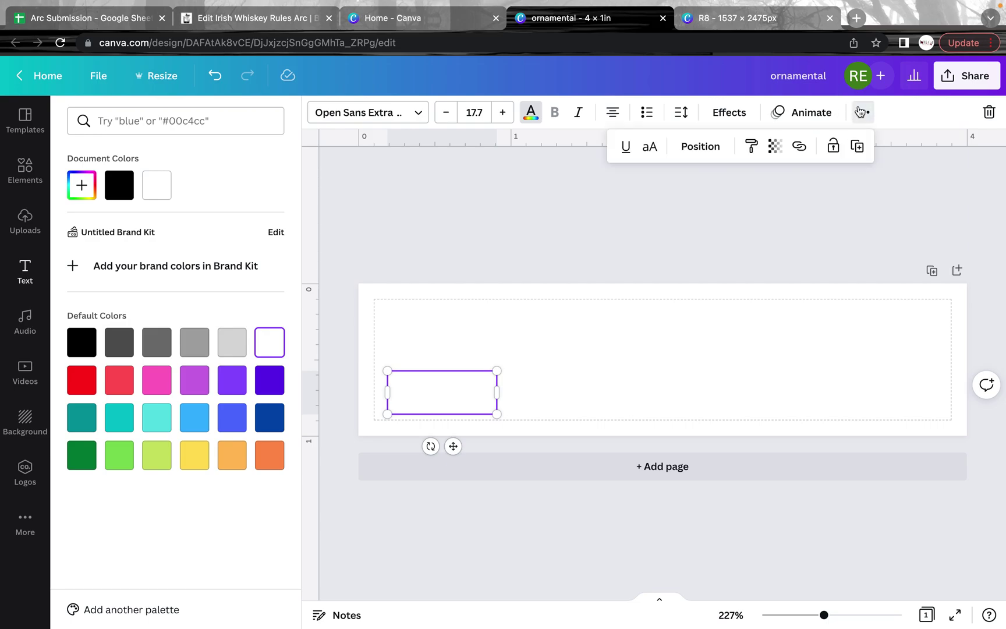
click(774, 146)
drag(770, 202, 596, 233)
click(591, 234)
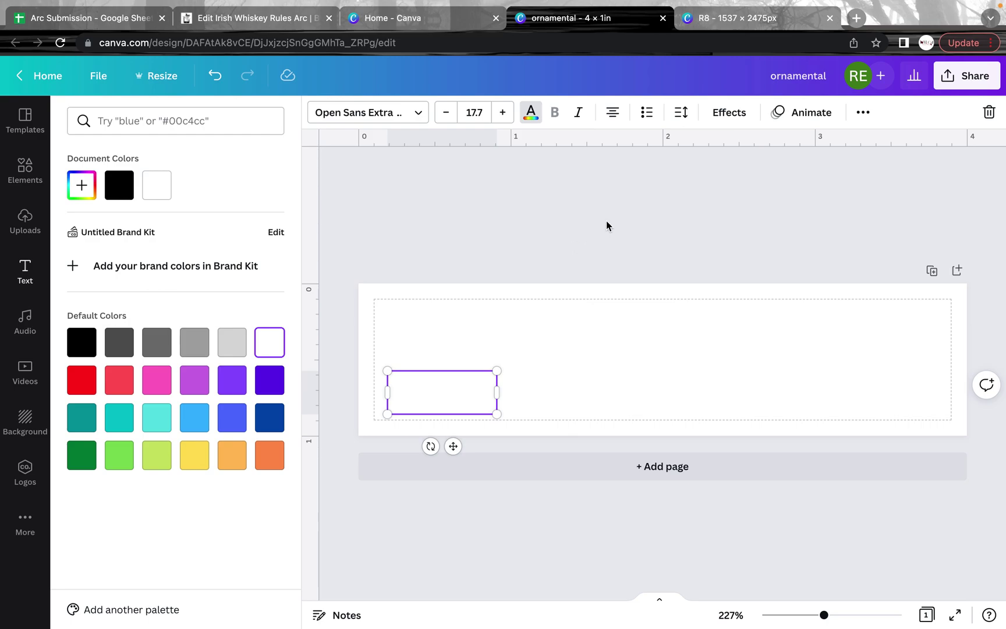
Rename the design 'blank breaks' and download it as a transparent-background PNG.
click(828, 76)
text(blank breaks)
click(980, 79)
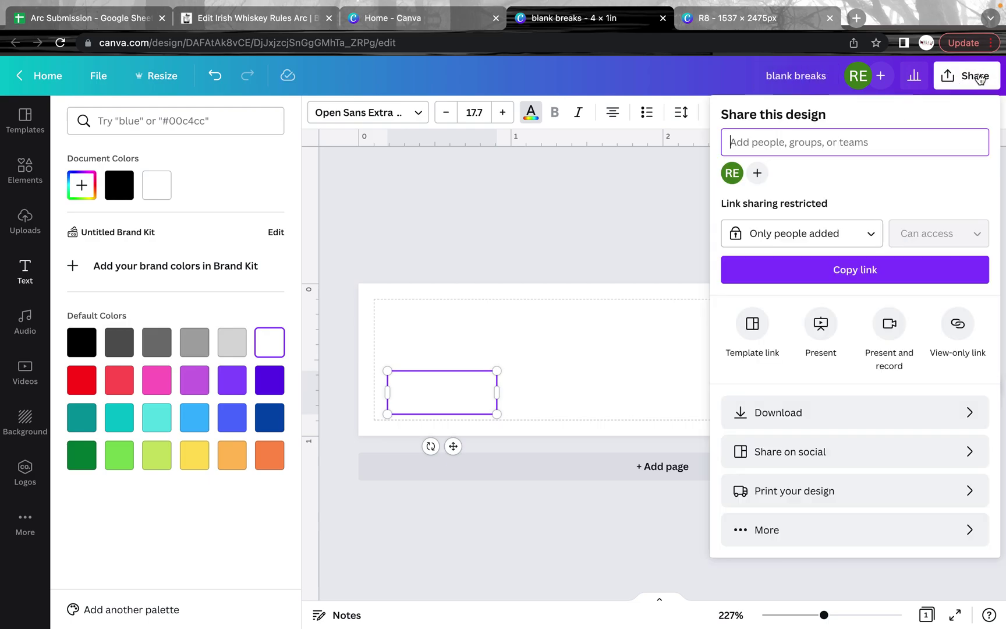
click(796, 413)
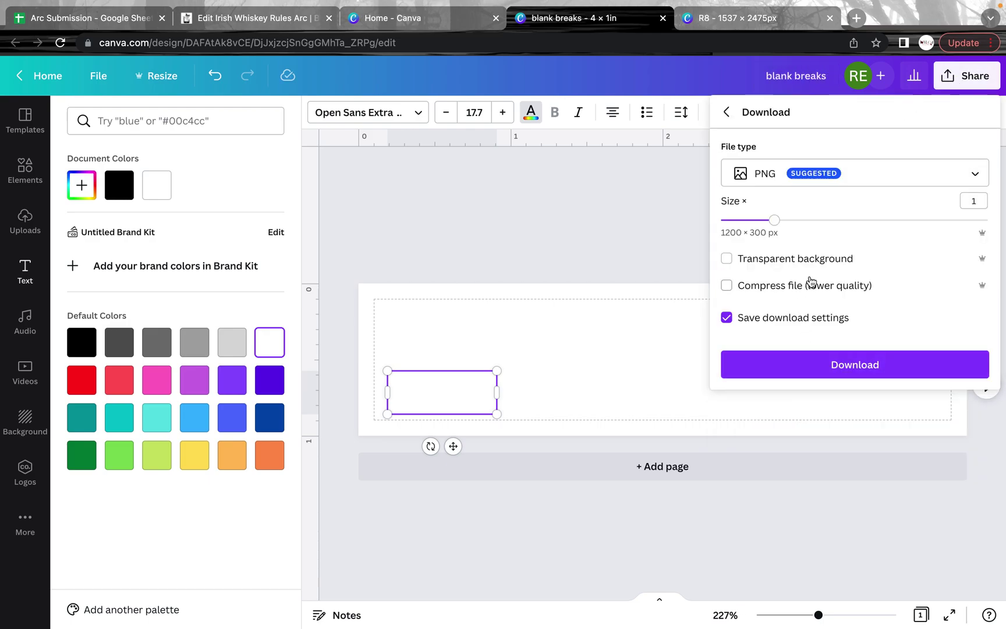
click(818, 259)
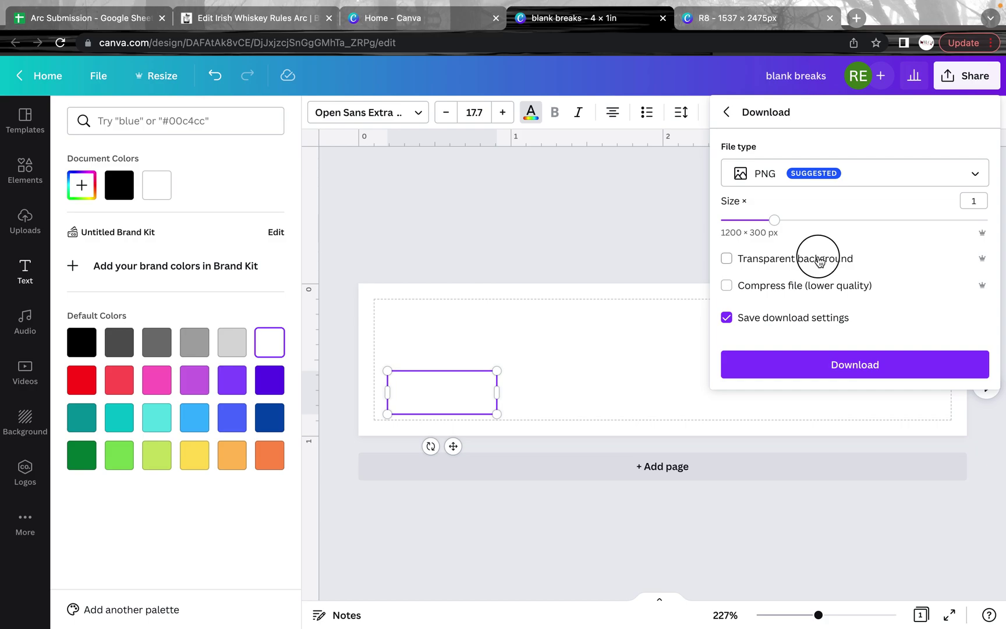
click(793, 374)
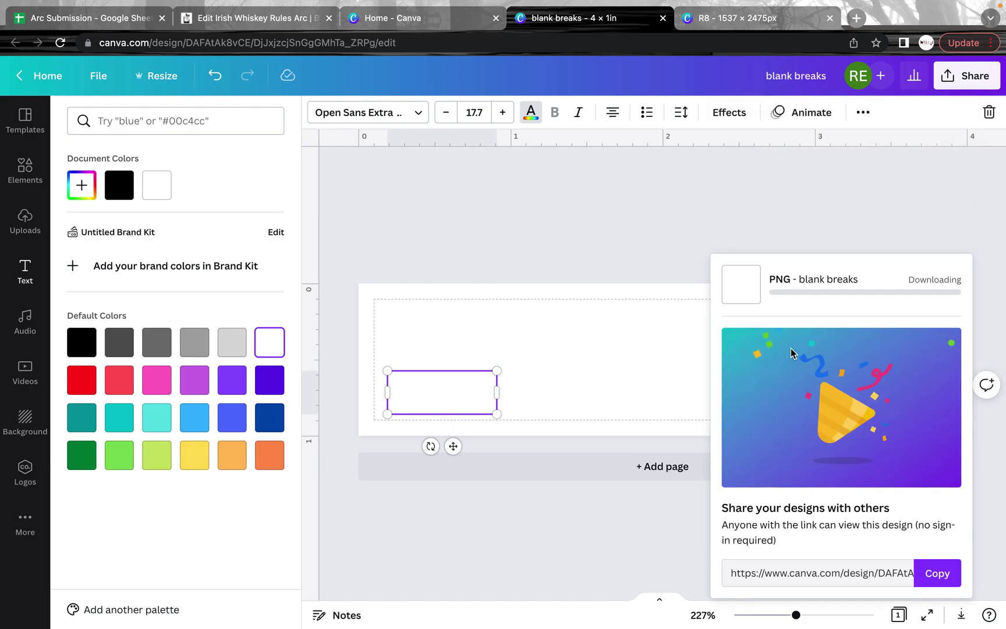
key(super+Tab)
key(super+Tab)
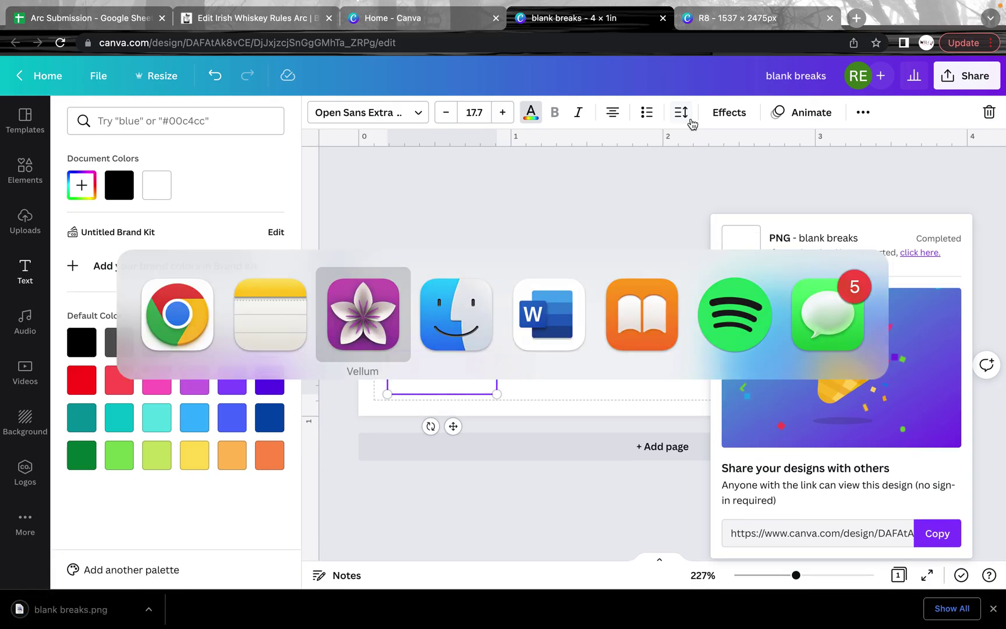
Look over Chapter 4 and Chapter One's heading images, then return to Chapter 8.
click(133, 231)
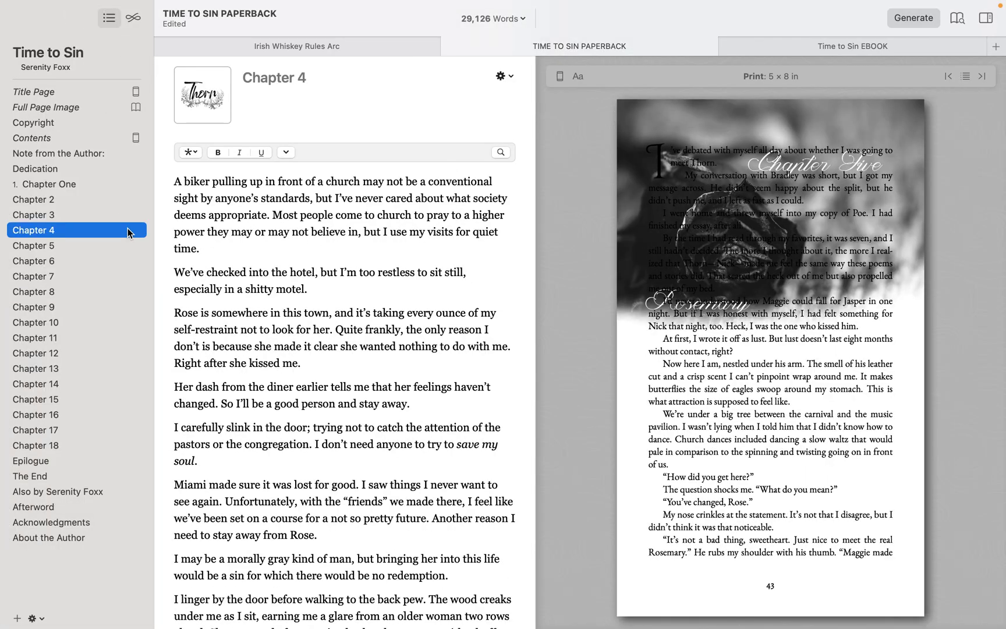
click(111, 180)
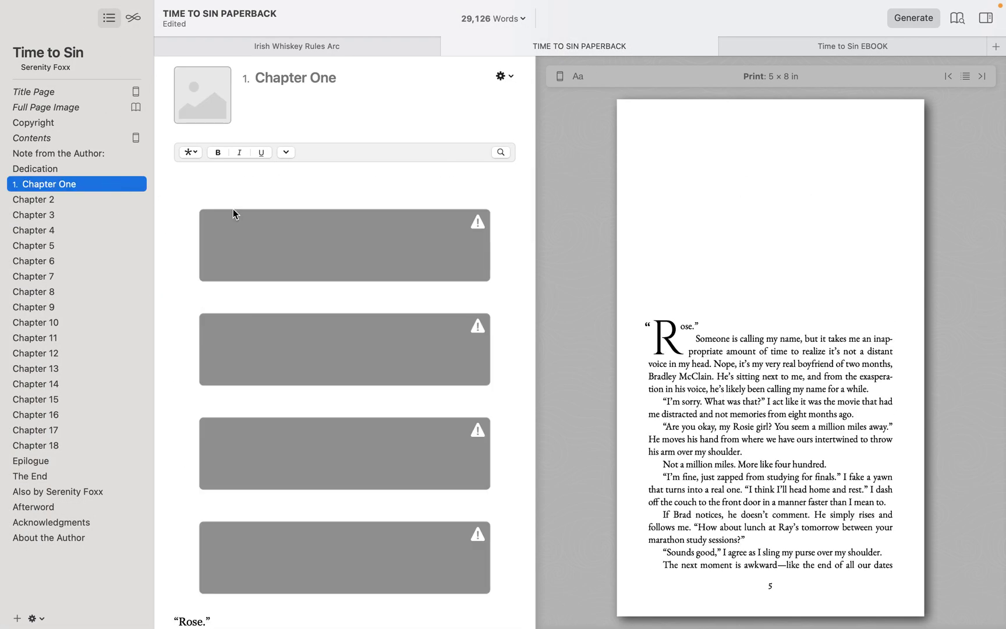
scroll(368, 387, down, 3)
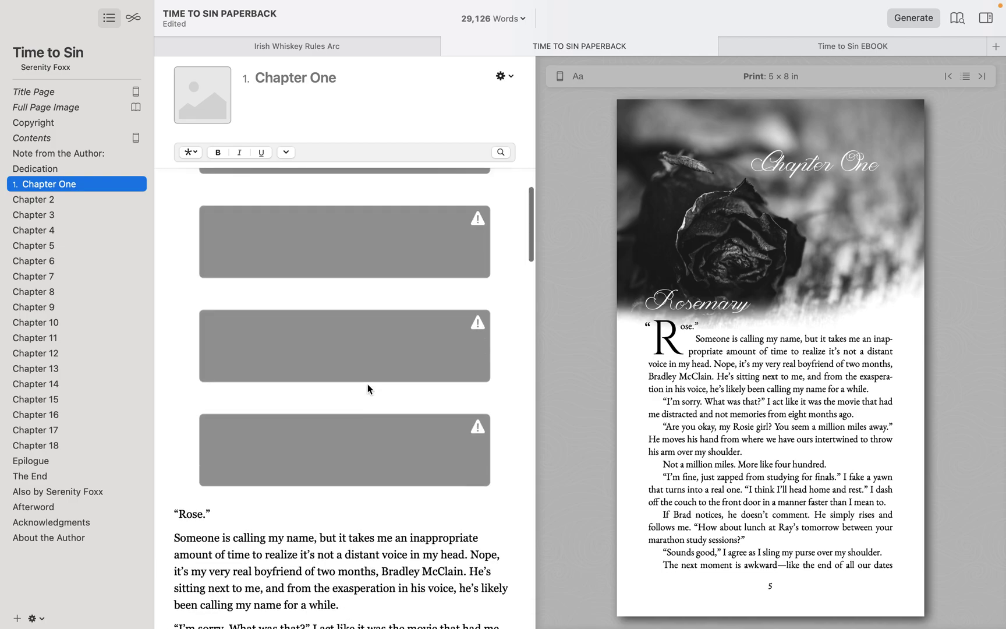
scroll(384, 539, up, 2)
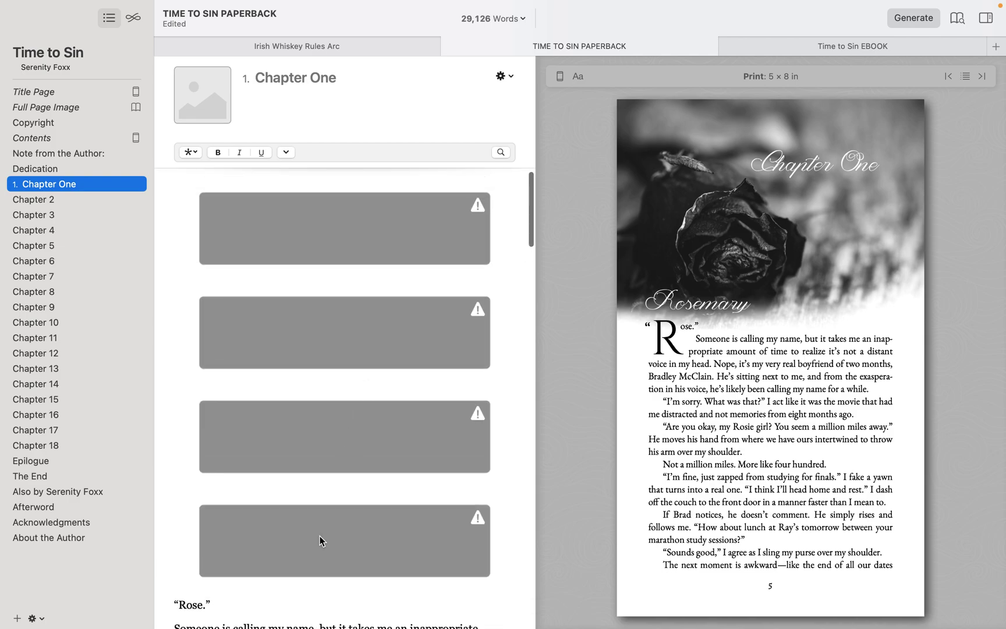
click(63, 298)
Insert blank breaks.png from Downloads as an image at the start of Chapter 8.
click(173, 182)
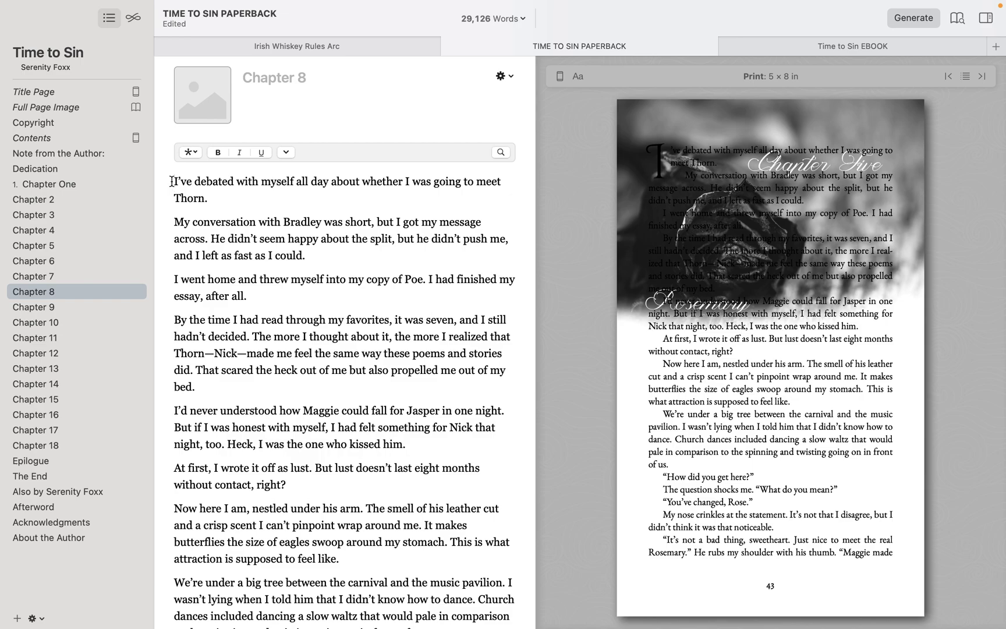
click(190, 153)
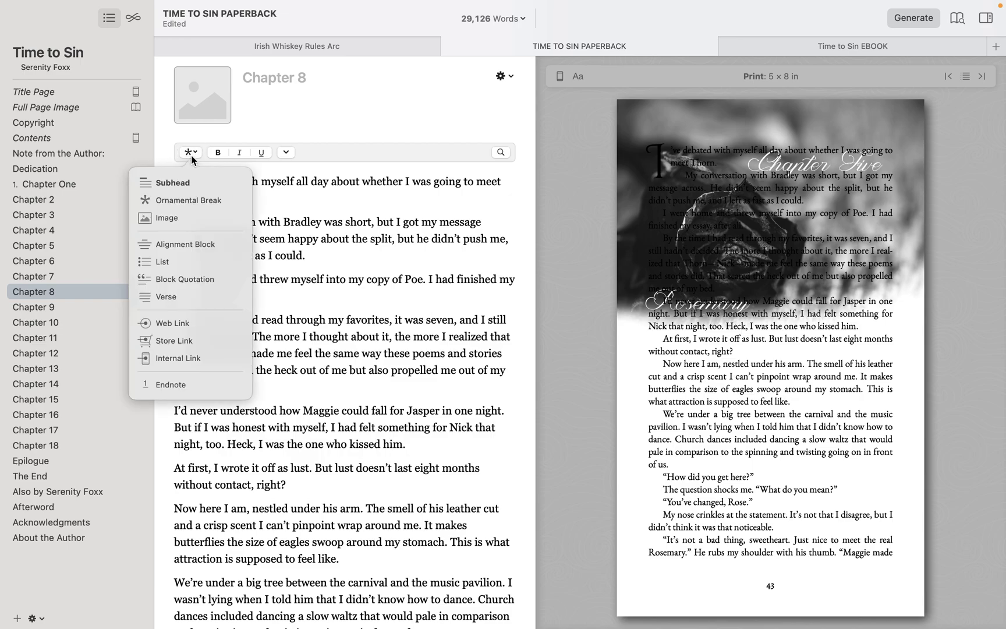
click(166, 217)
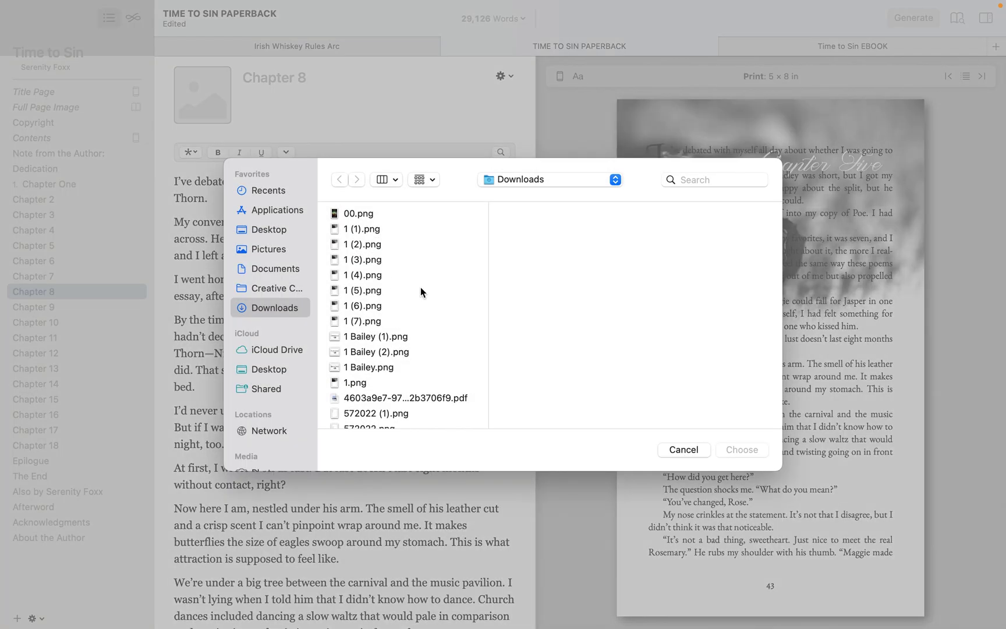
text(co)
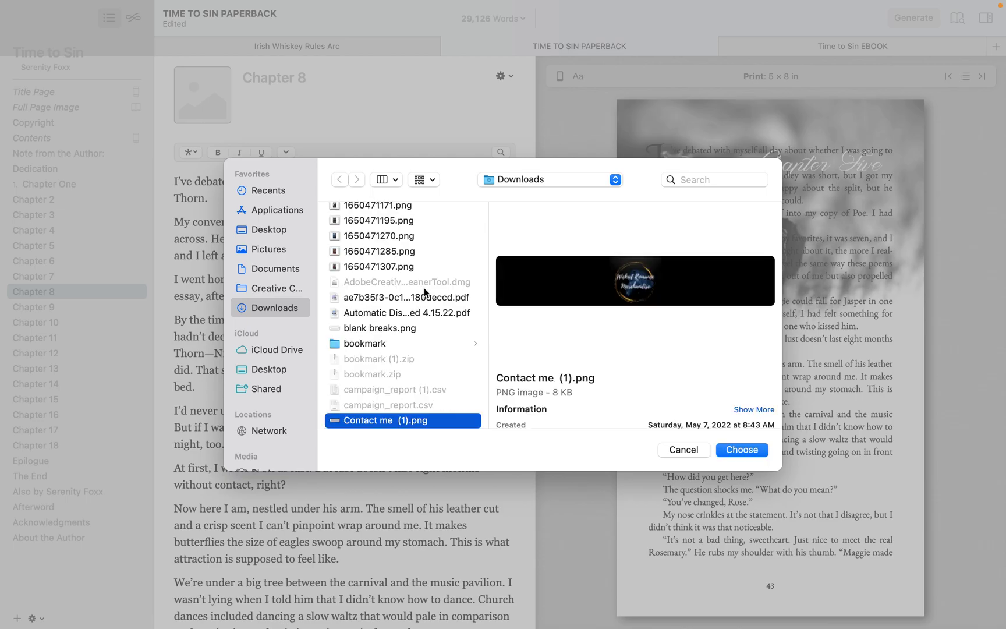
scroll(424, 287, up, 1)
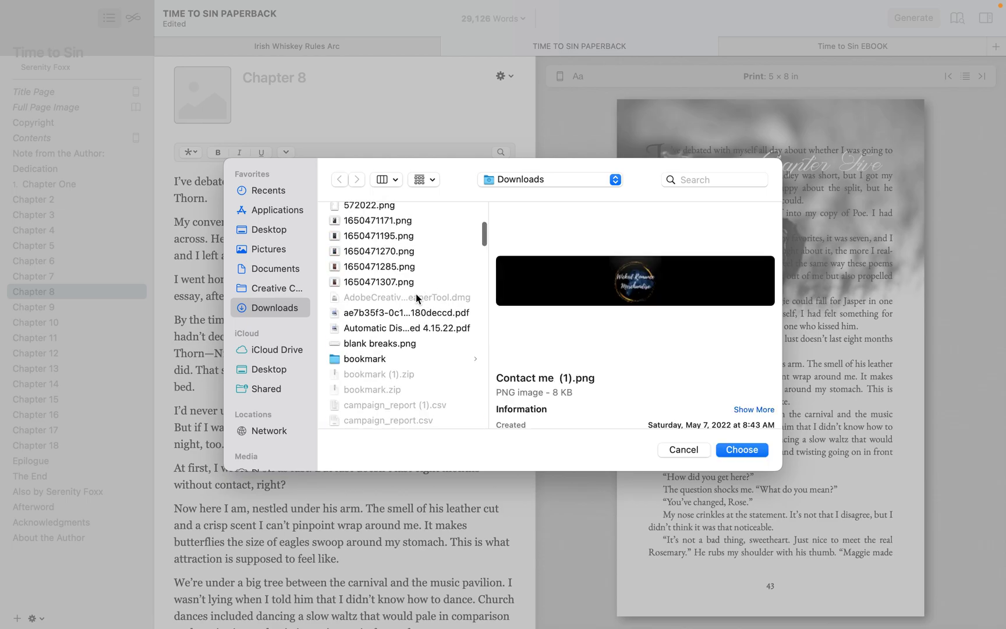
click(388, 345)
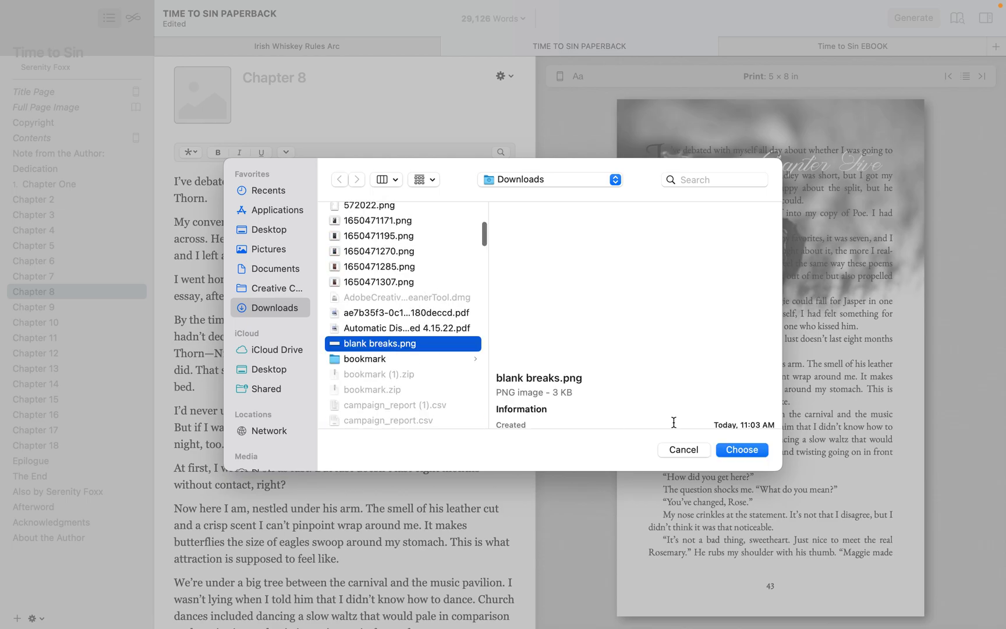
click(743, 447)
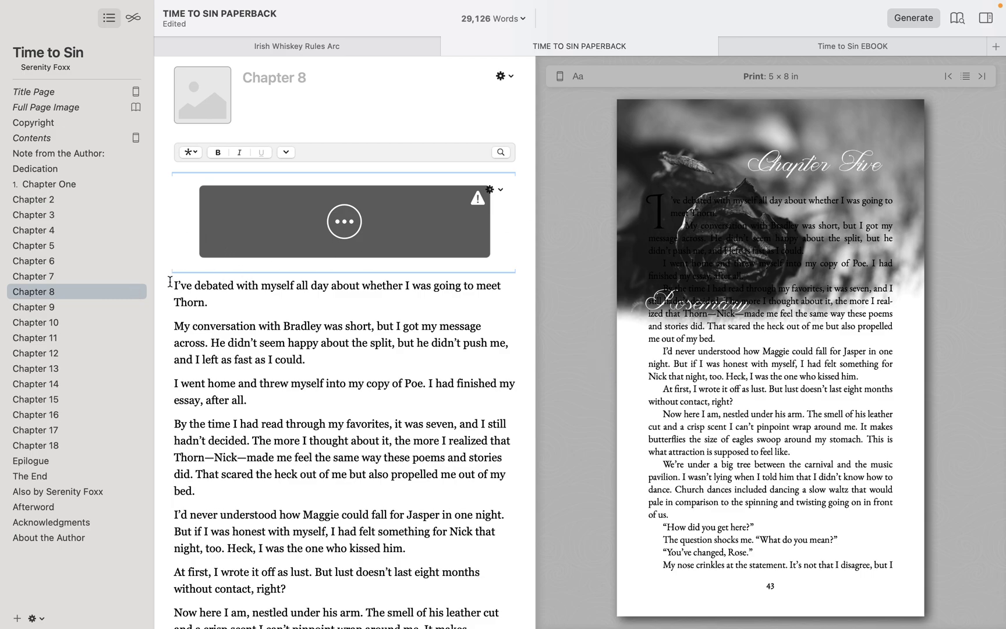
Paste two more copies of the image block above Chapter 8's opening text.
drag(173, 283, 188, 210)
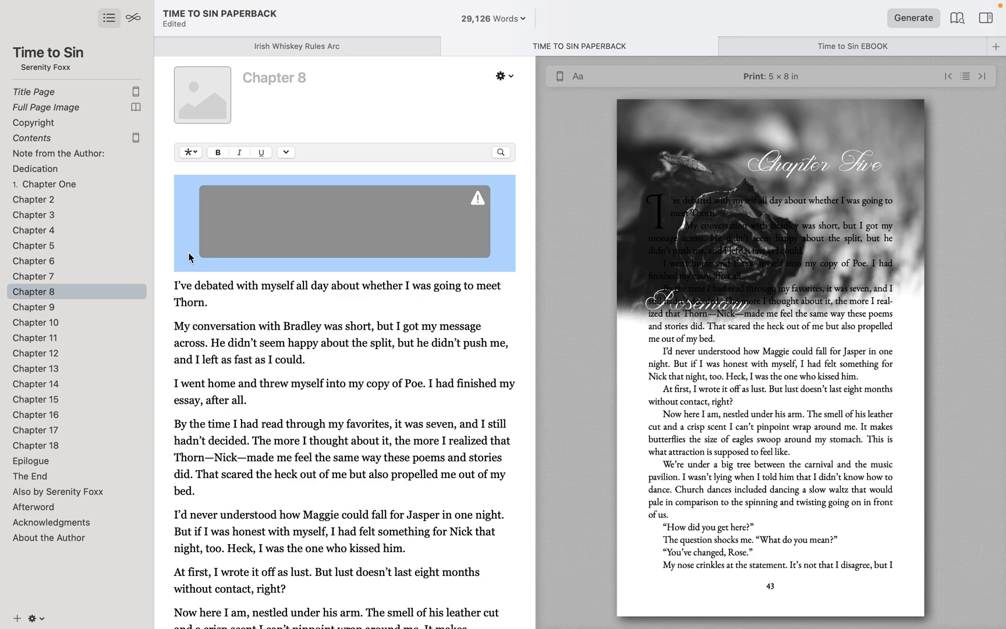
click(173, 285)
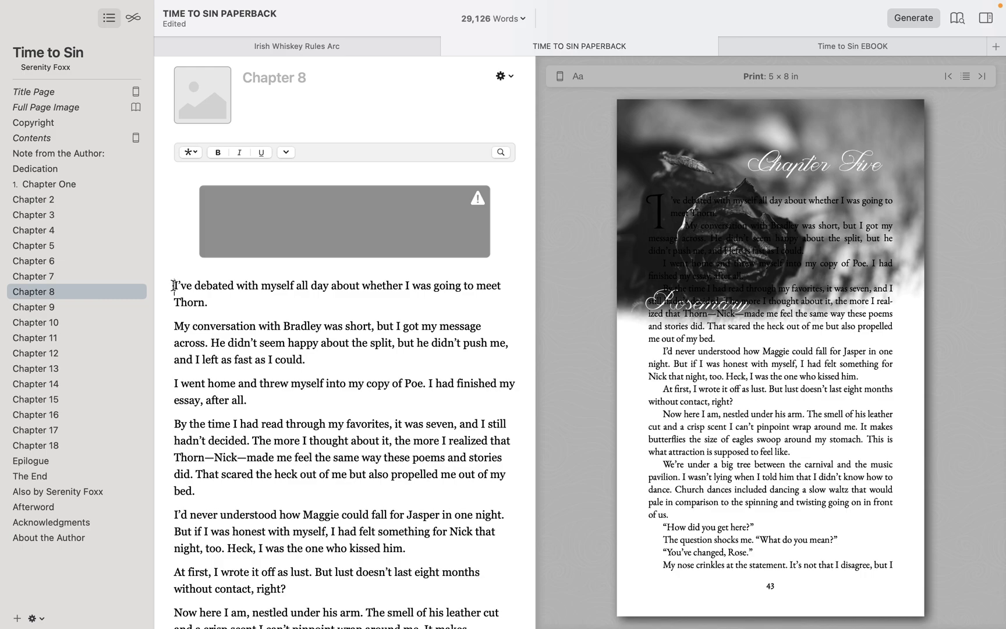
key(super+v)
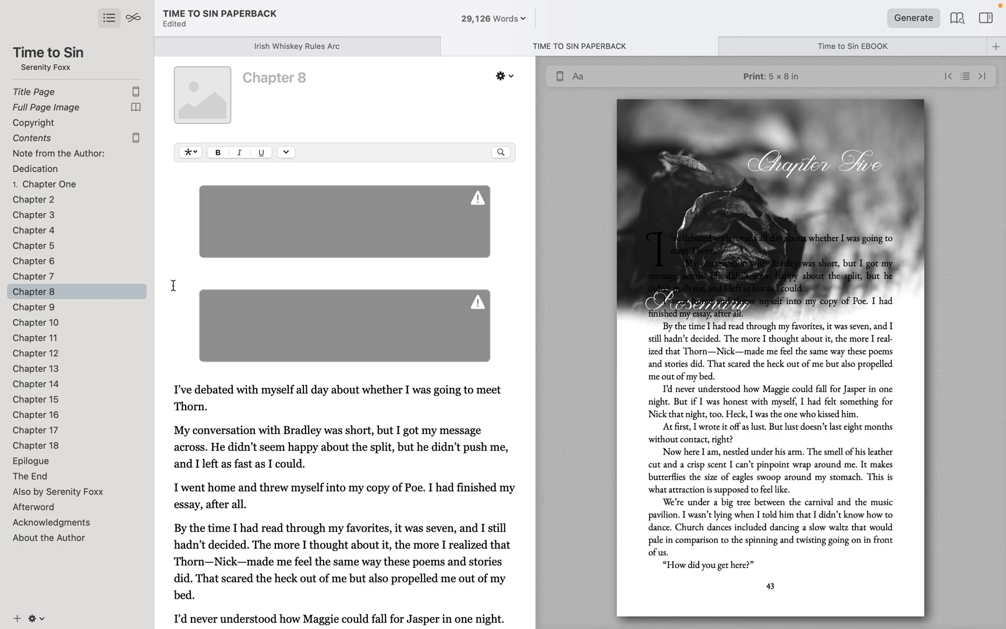
key(super+v)
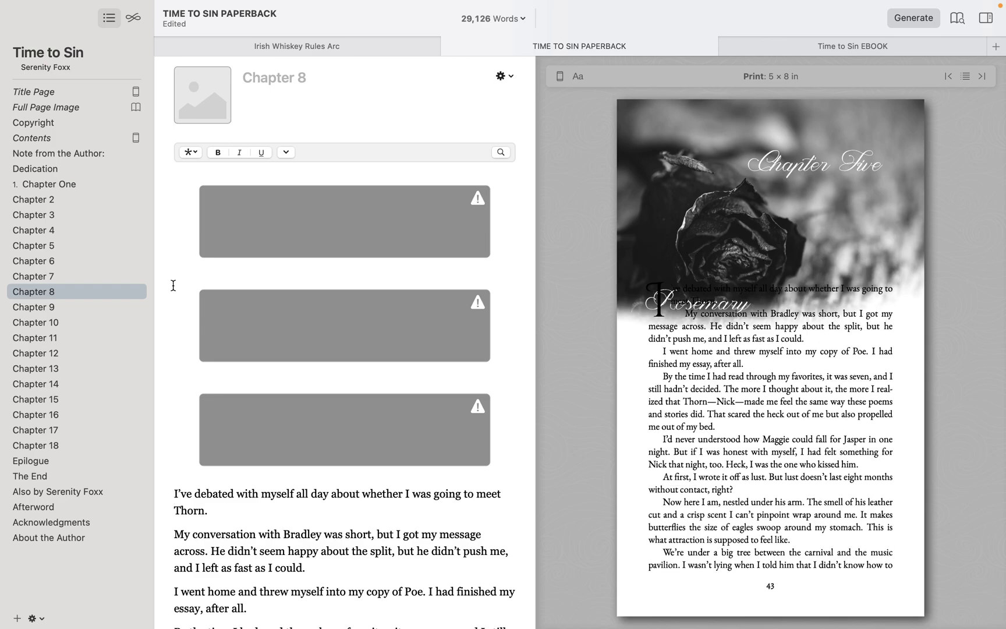
scroll(173, 286, down, 3)
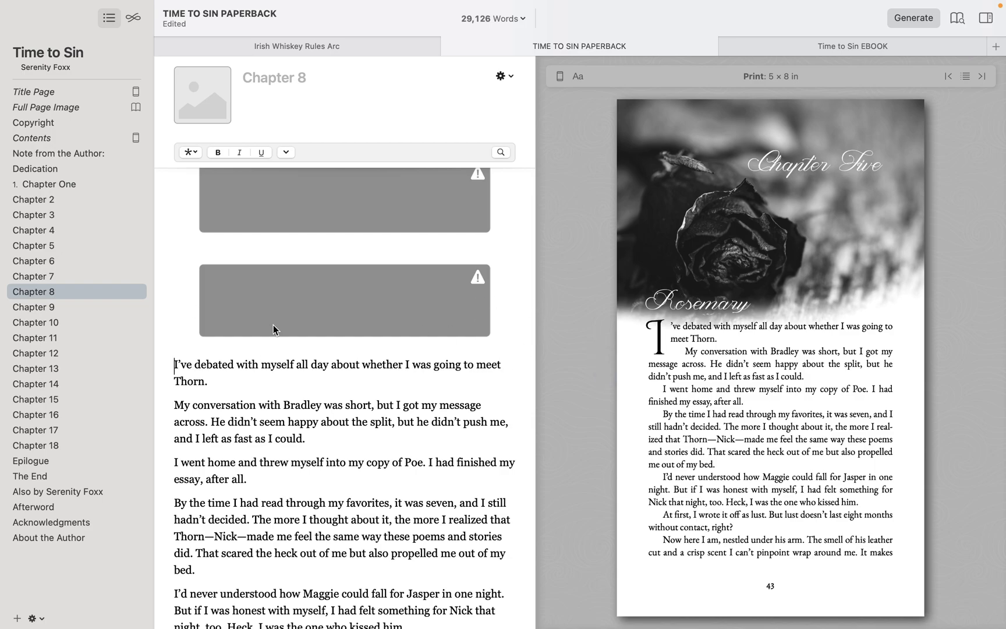
Select all the image blocks above Chapter 8's text.
drag(168, 363, 233, 158)
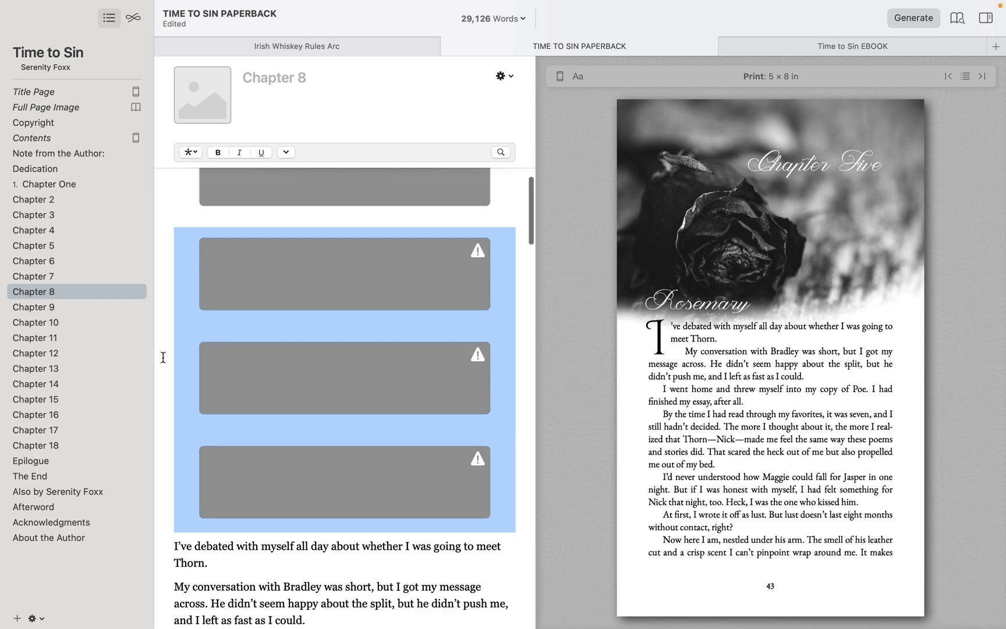
click(170, 547)
drag(169, 547, 201, 303)
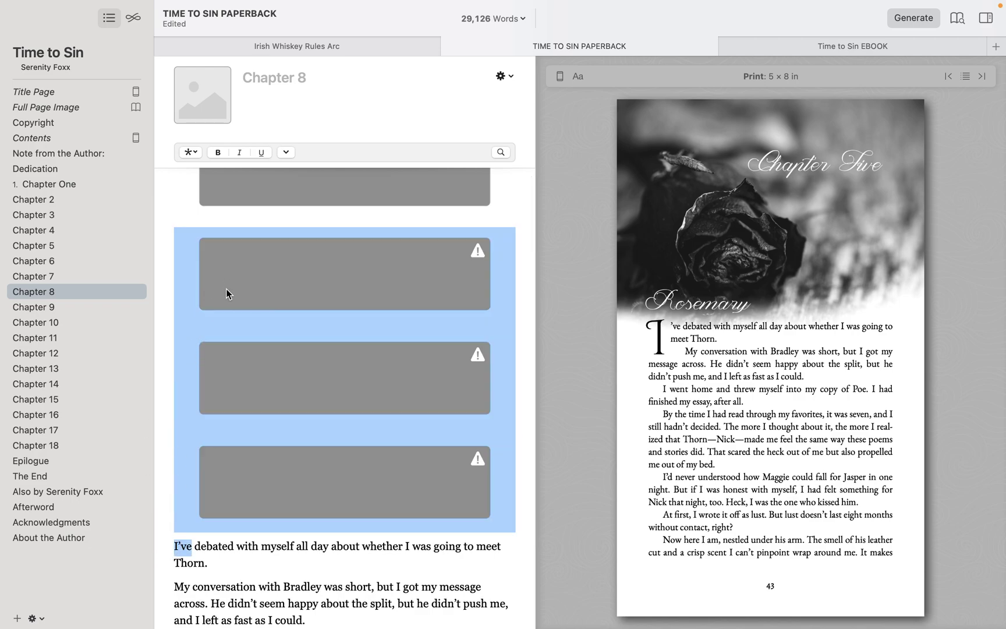
click(199, 236)
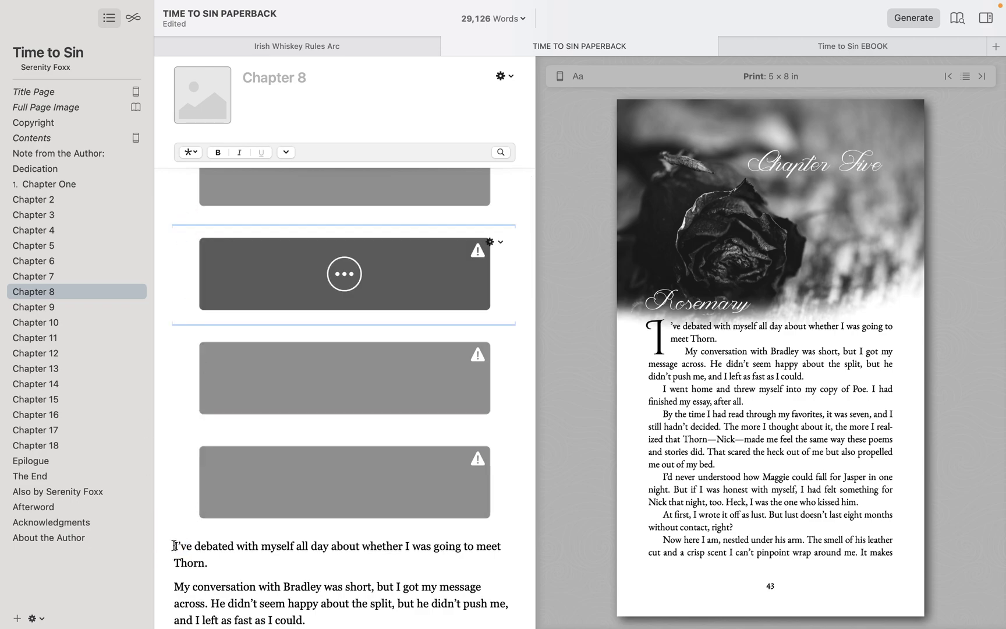
drag(174, 546, 249, 114)
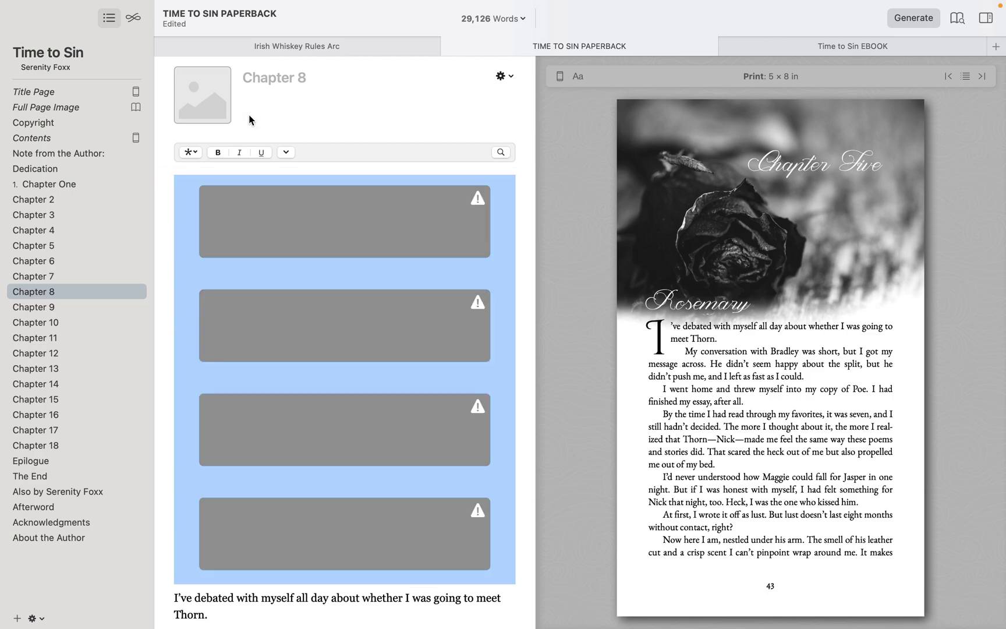
Paste the image blocks at the start of Chapter 9's text.
click(50, 307)
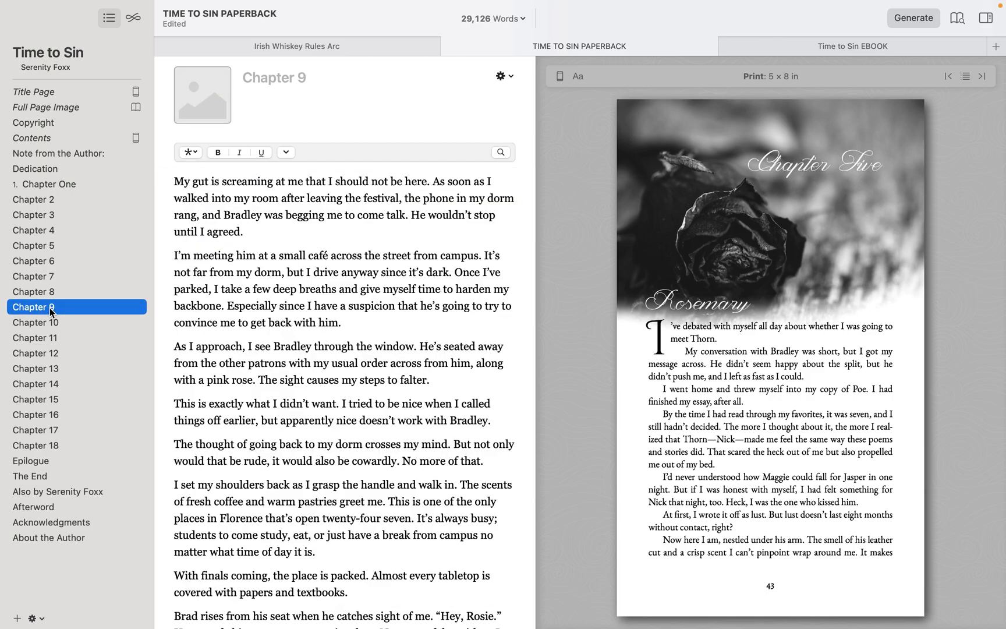
click(173, 185)
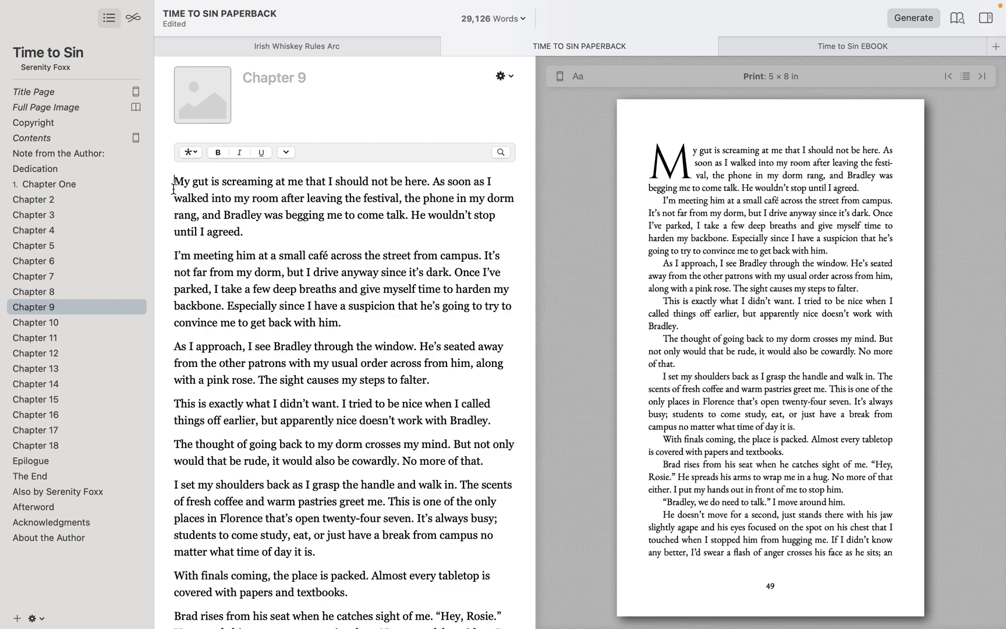
key(super+v)
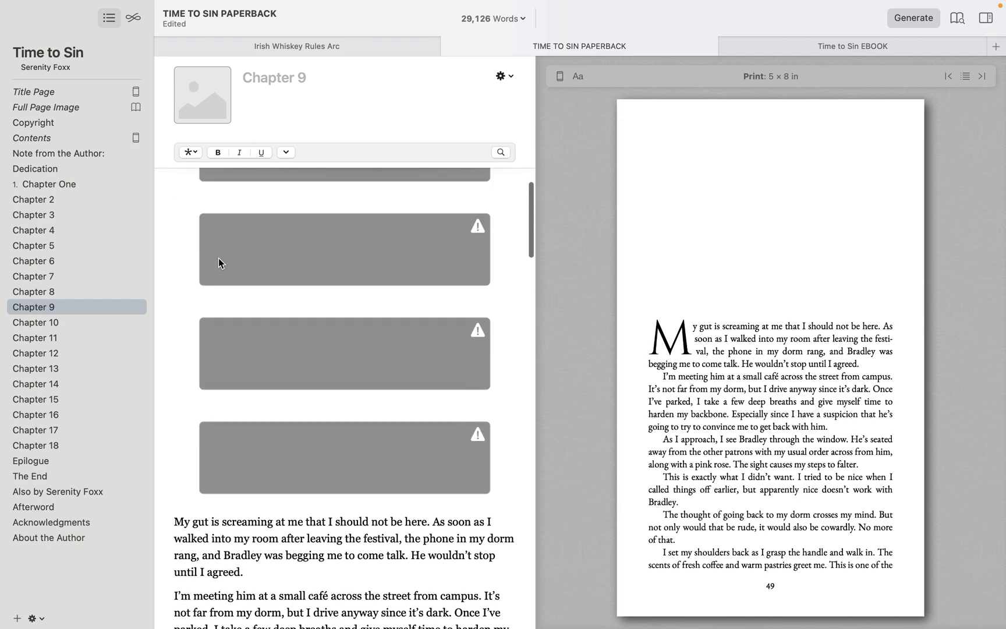
scroll(219, 258, down, 10)
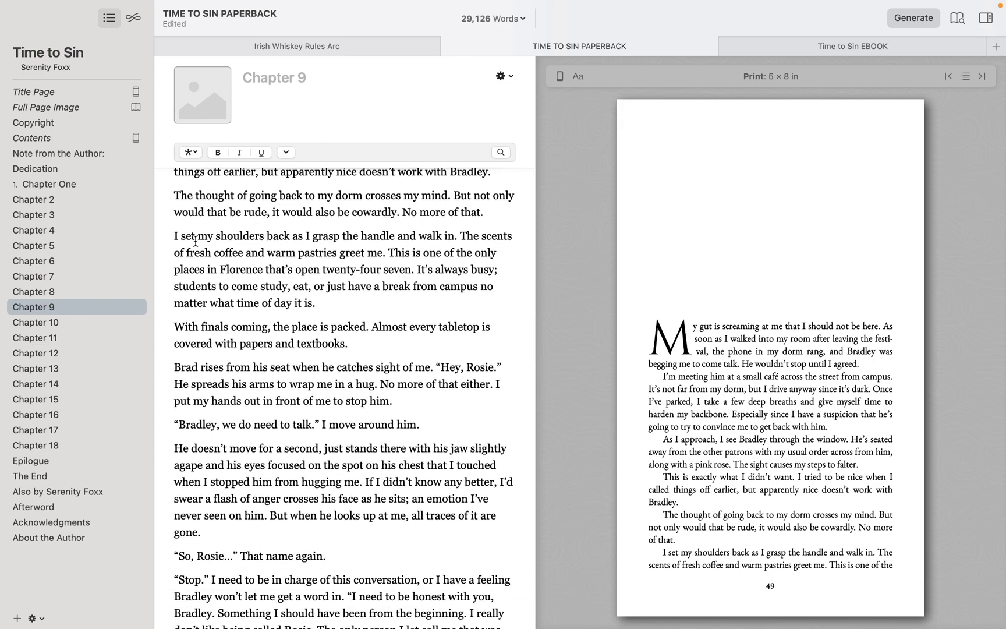
click(138, 18)
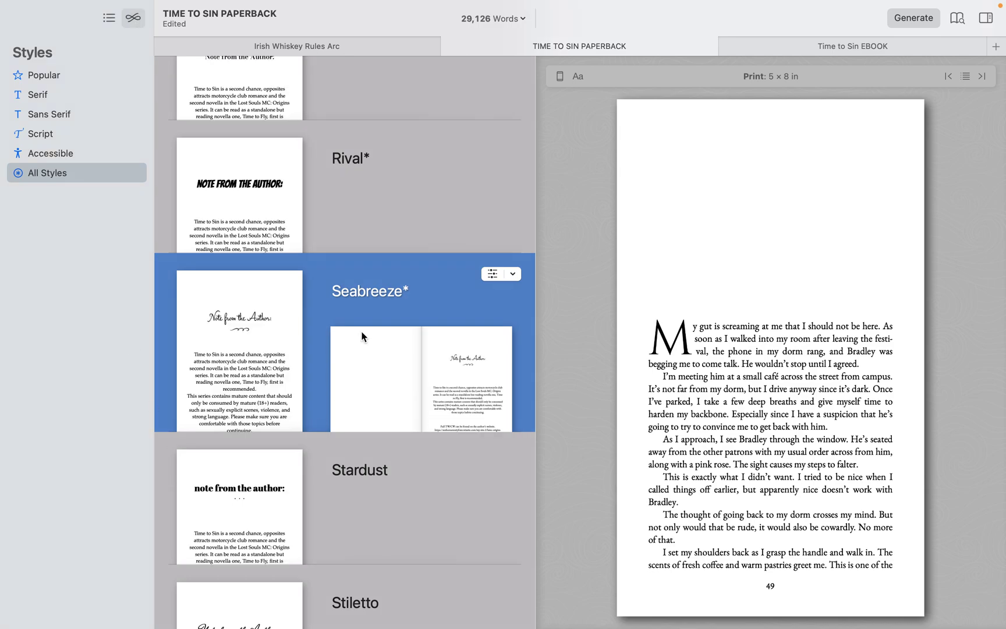
Open Seabreeze's Heading Background customization to view the full-bleed R6 rose image.
click(493, 277)
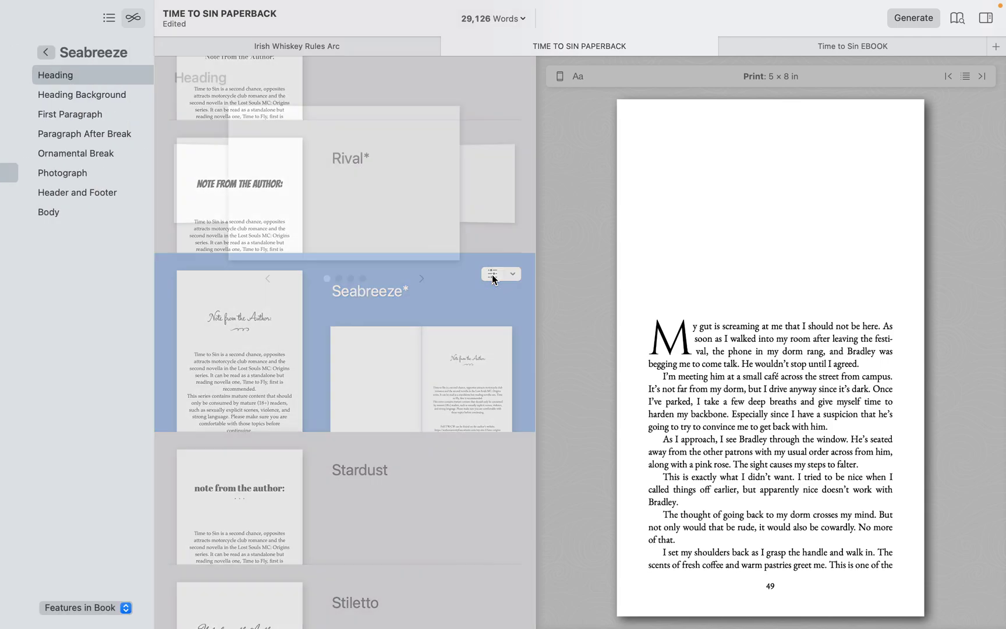
click(119, 96)
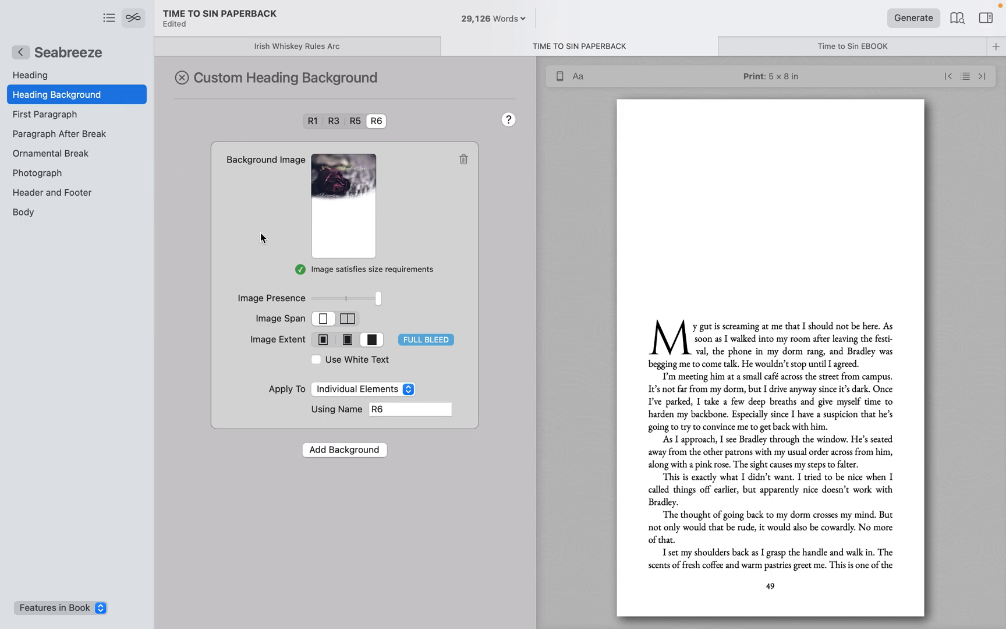
key(super+Tab)
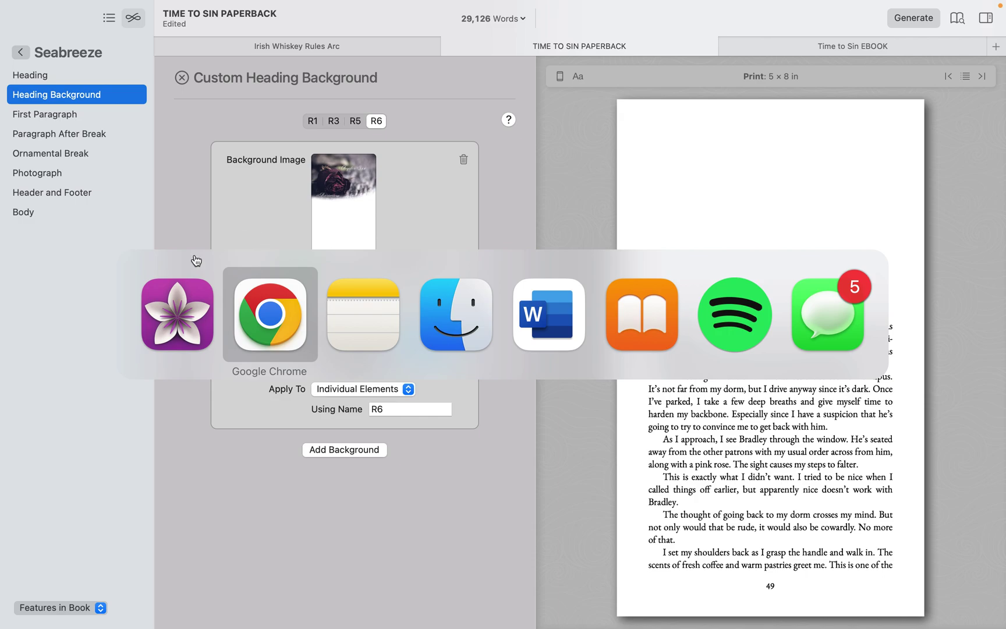
click(197, 323)
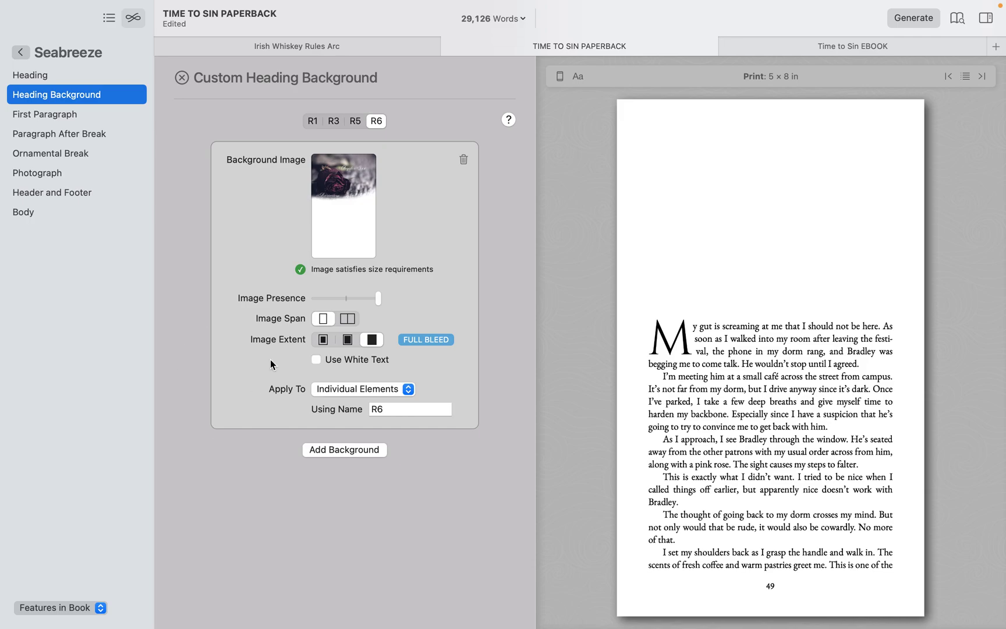
key(super+Tab)
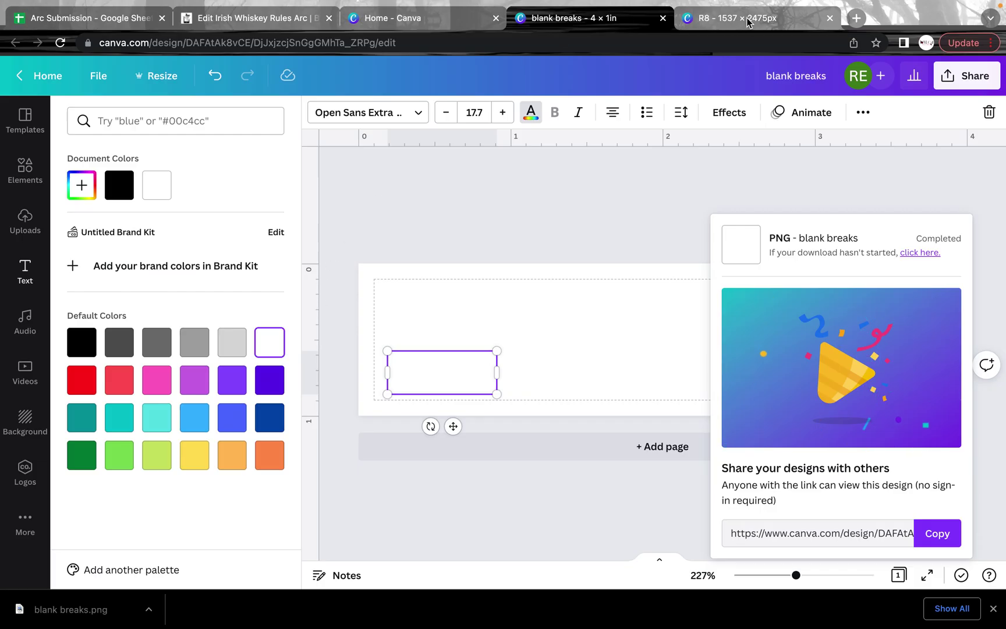
Open the R8 design, zoom in slightly and open Edit image for its rose background photo.
click(748, 22)
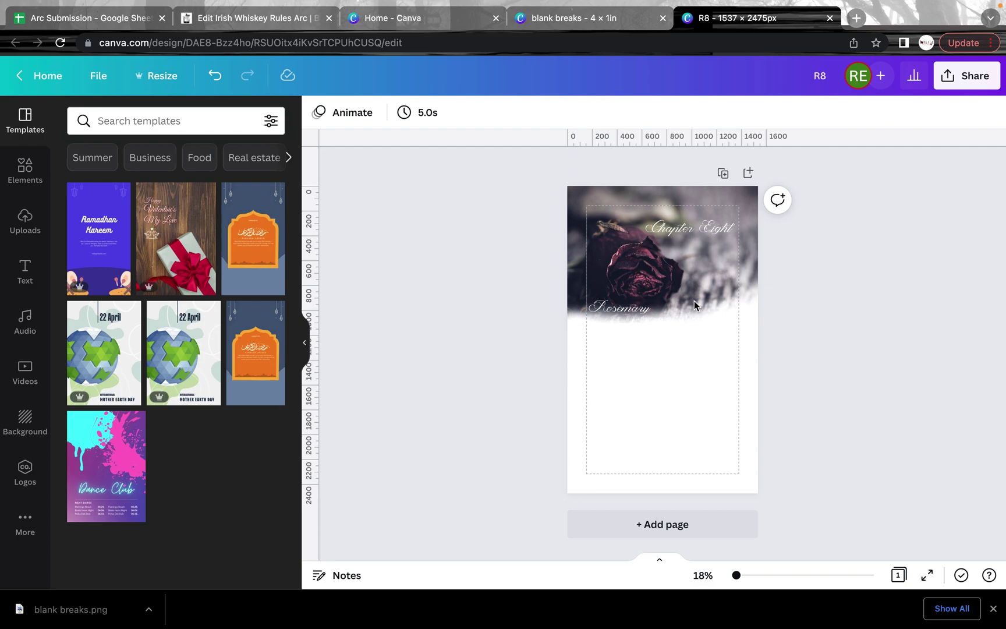
click(641, 309)
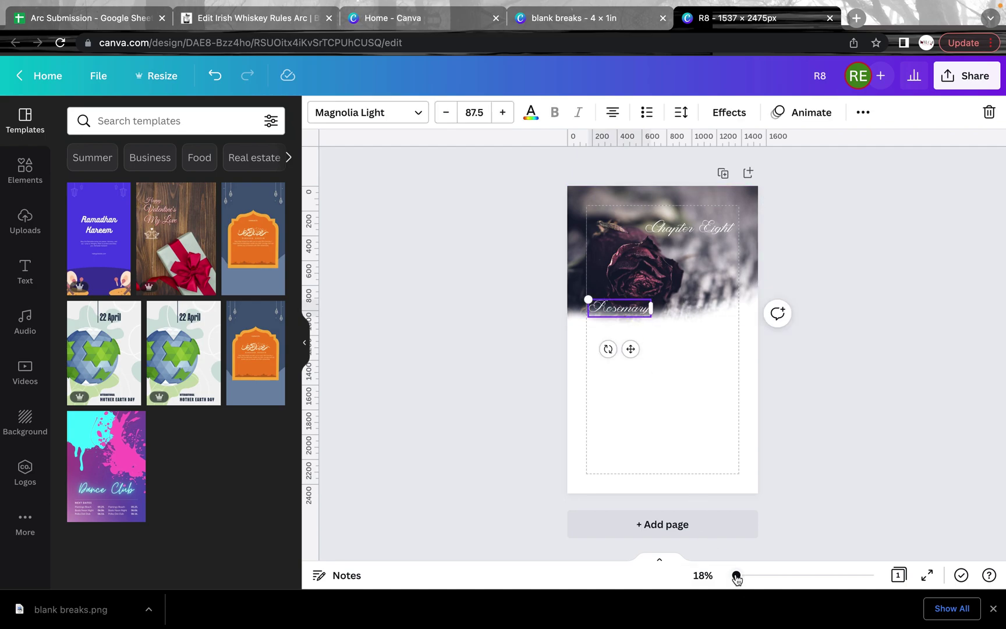
drag(736, 576, 738, 577)
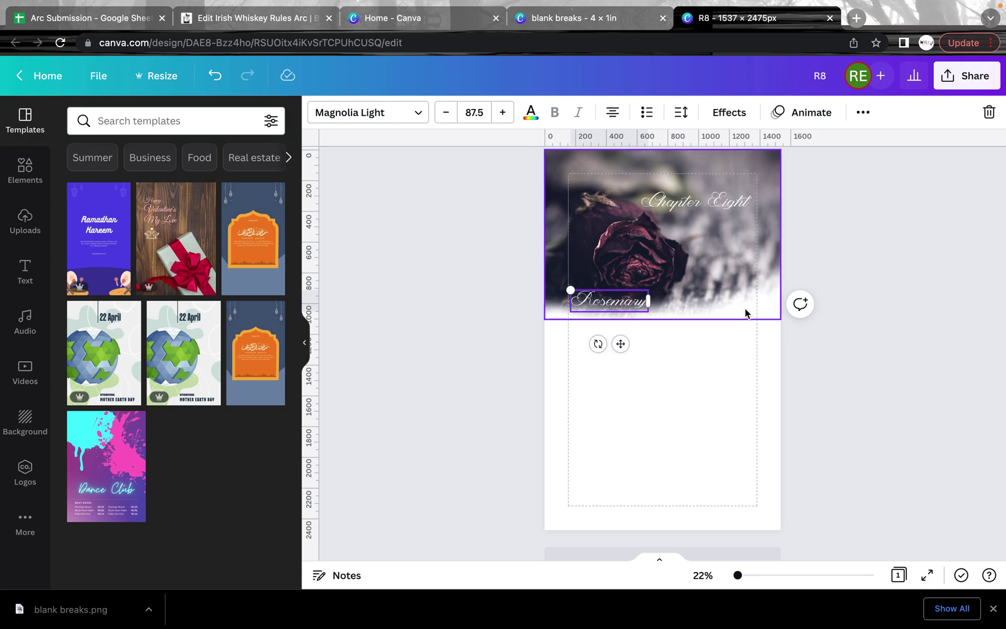
click(725, 238)
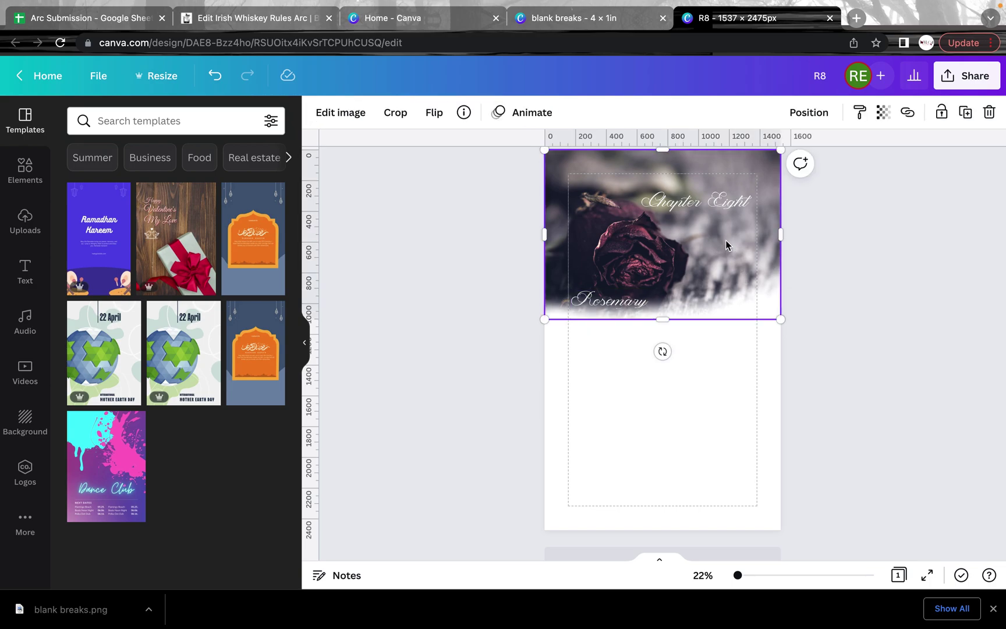
click(362, 118)
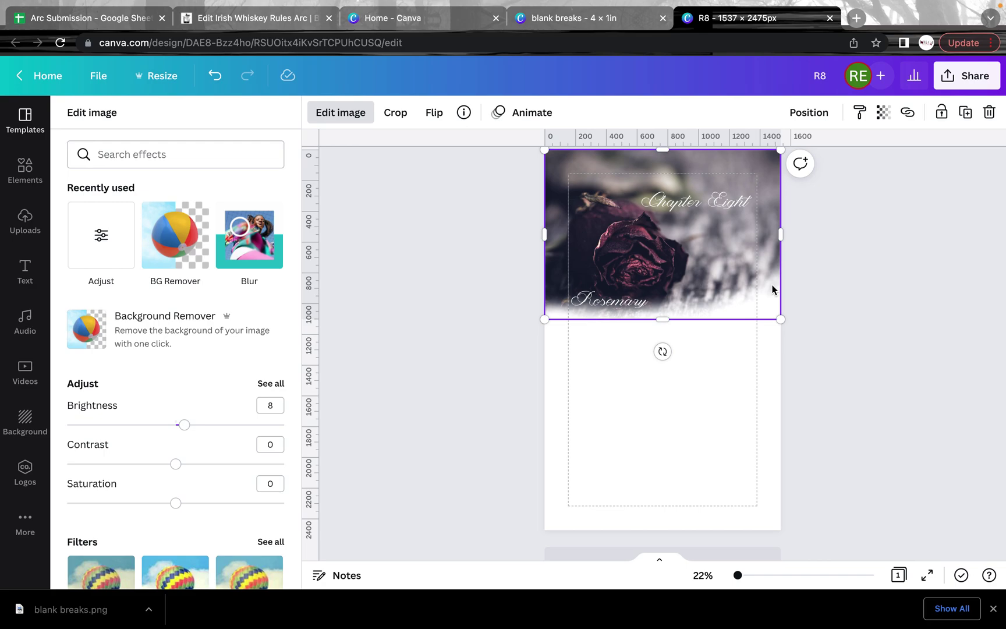
Change the Canva heading text from Chapter Eight to Chapter Nine.
key(Escape)
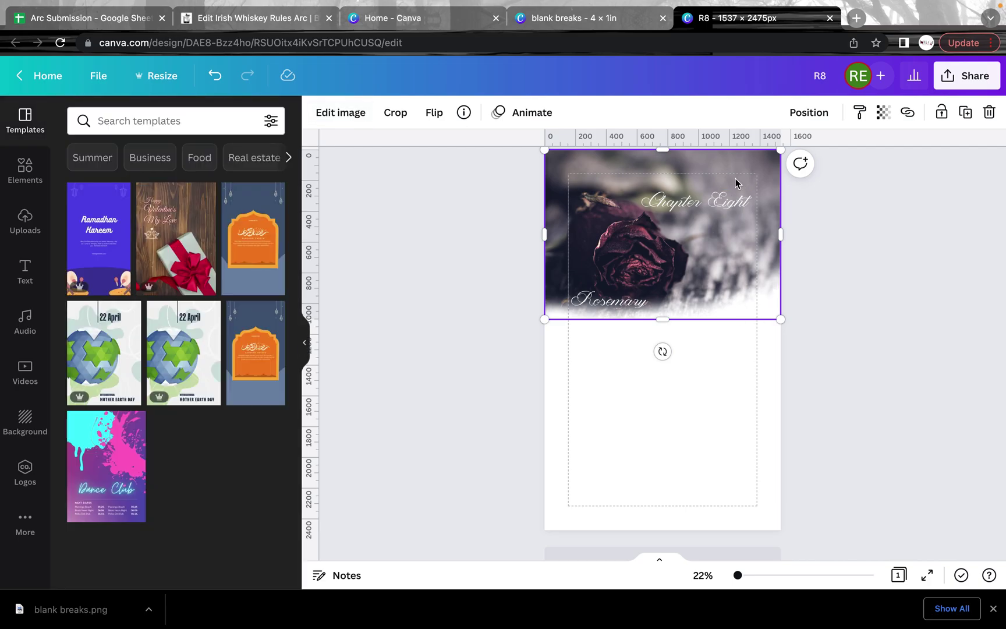
click(716, 200)
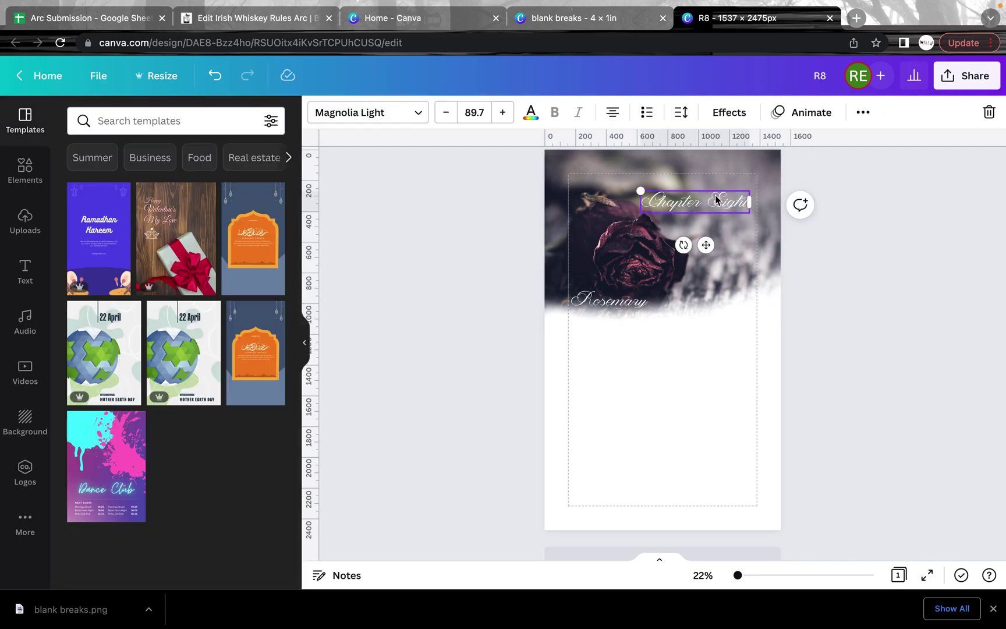
click(415, 118)
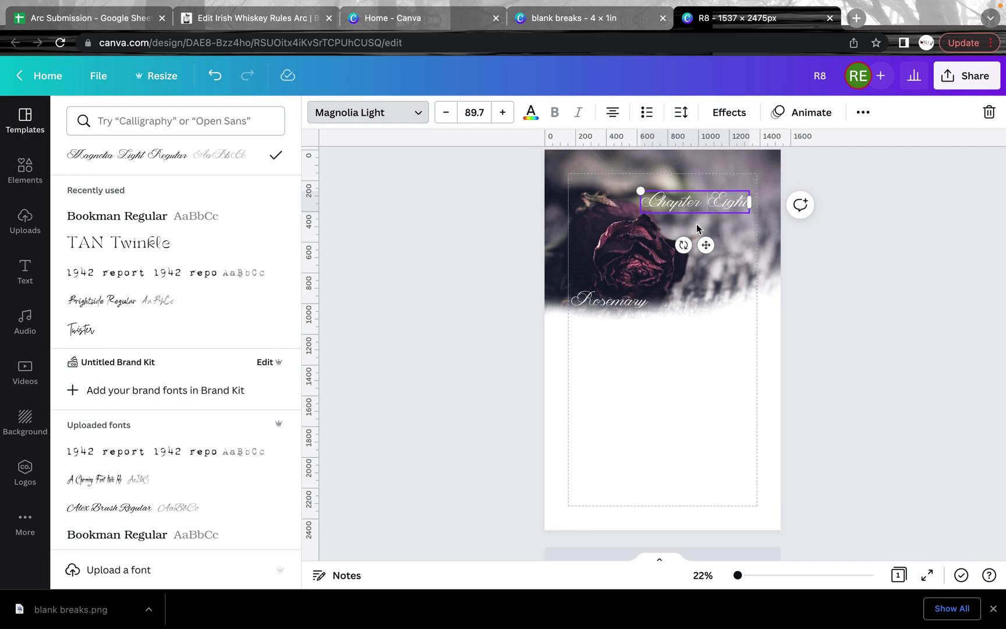
click(624, 302)
click(729, 199)
double_click(711, 205)
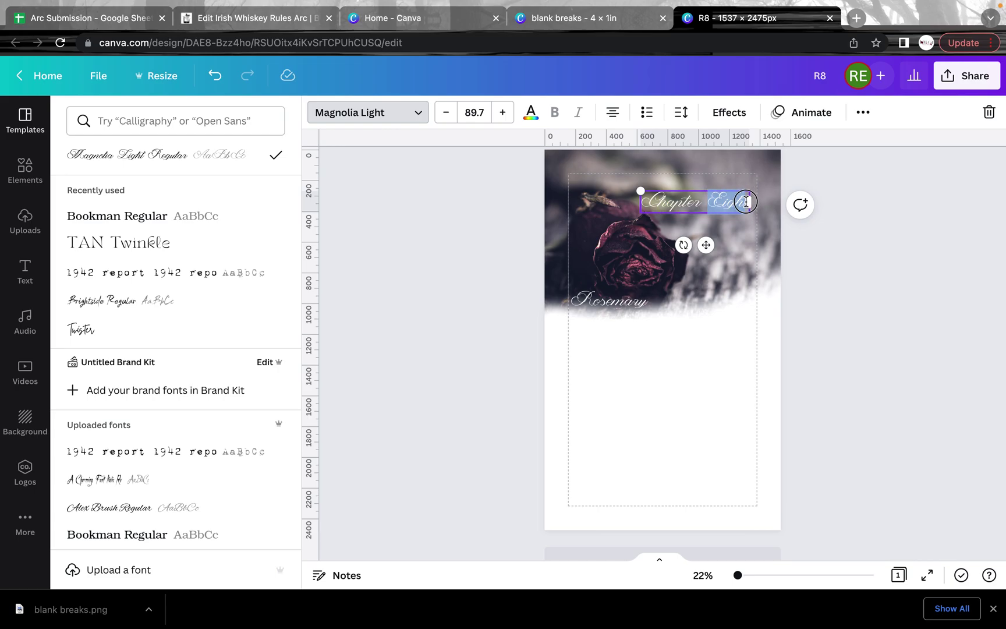
text(Nine)
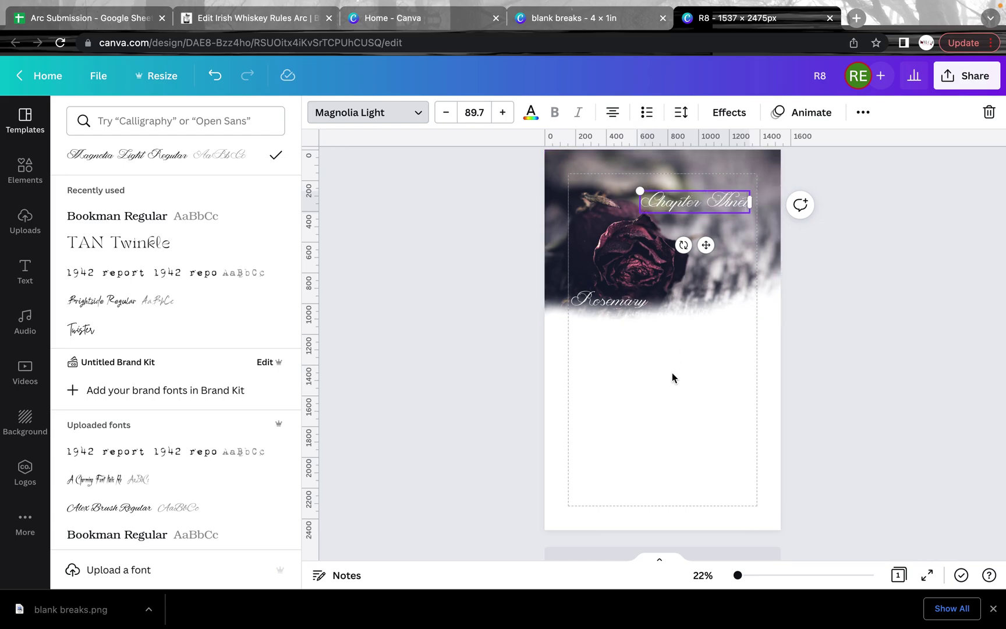
key(Escape)
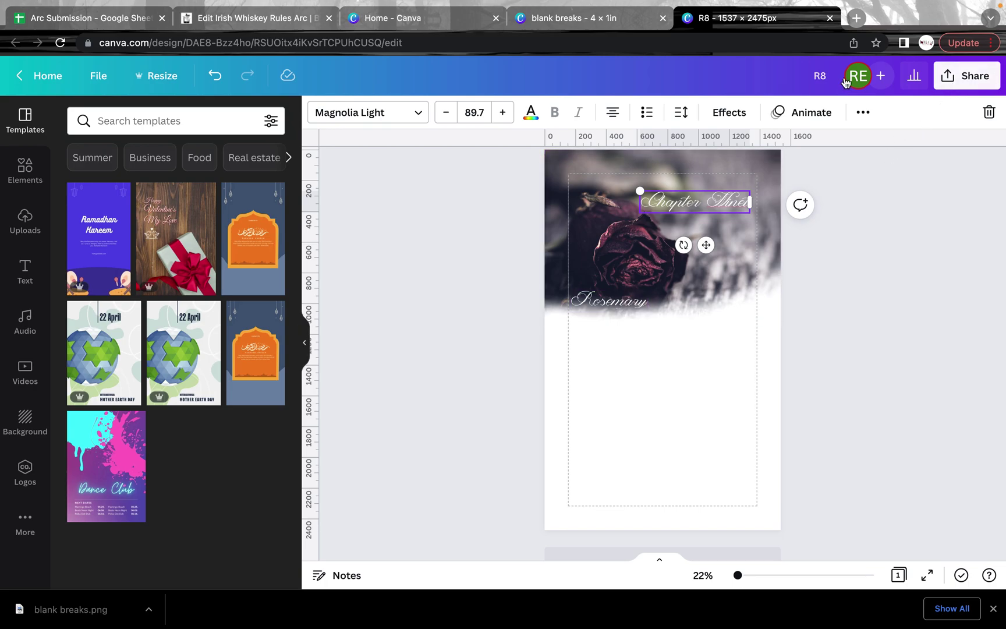
Rename the design to R9 and download it as a PNG.
click(827, 76)
key(BackSpace)
text(9)
click(947, 77)
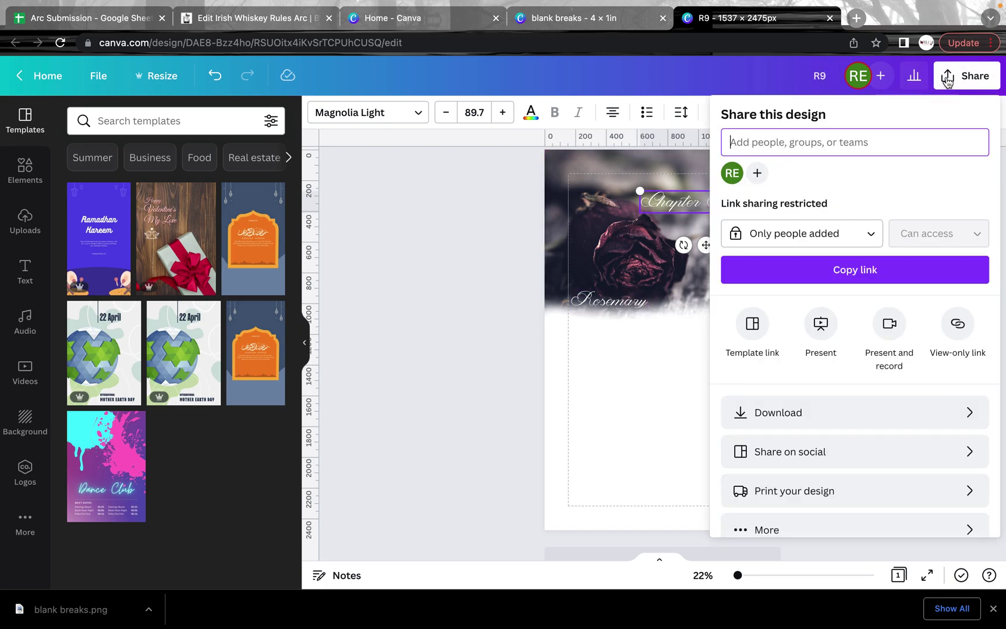
click(833, 407)
click(852, 368)
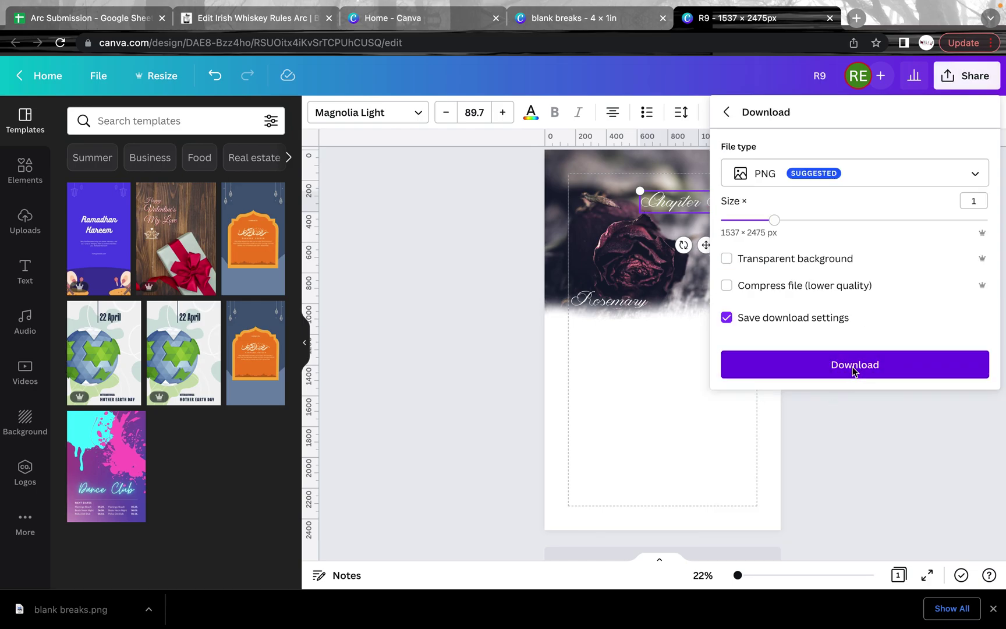
key(super+Tab)
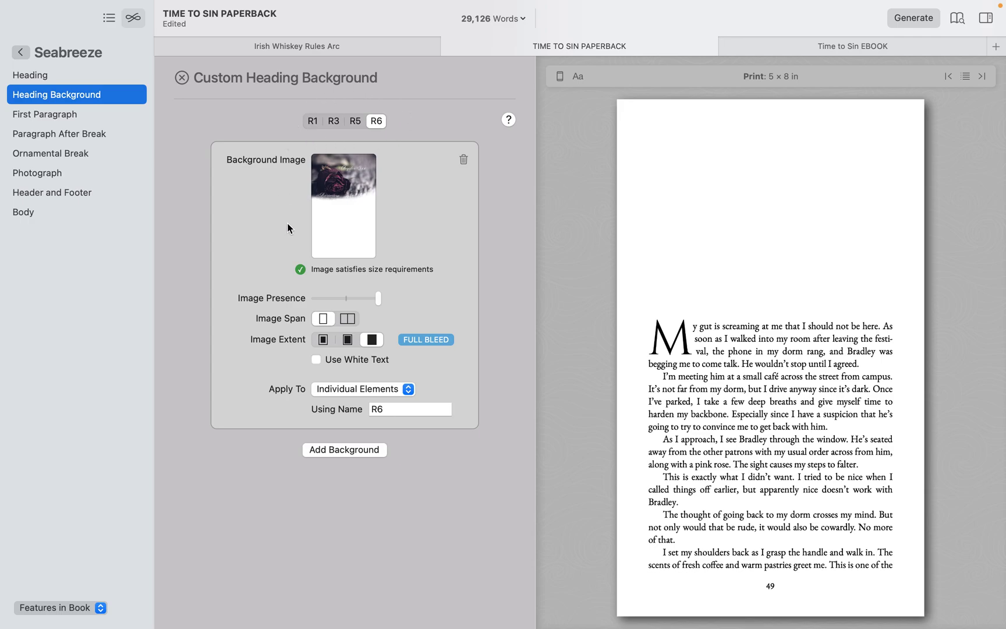
Add an alternate chapter heading background named R8 with full-bleed image extent.
click(339, 453)
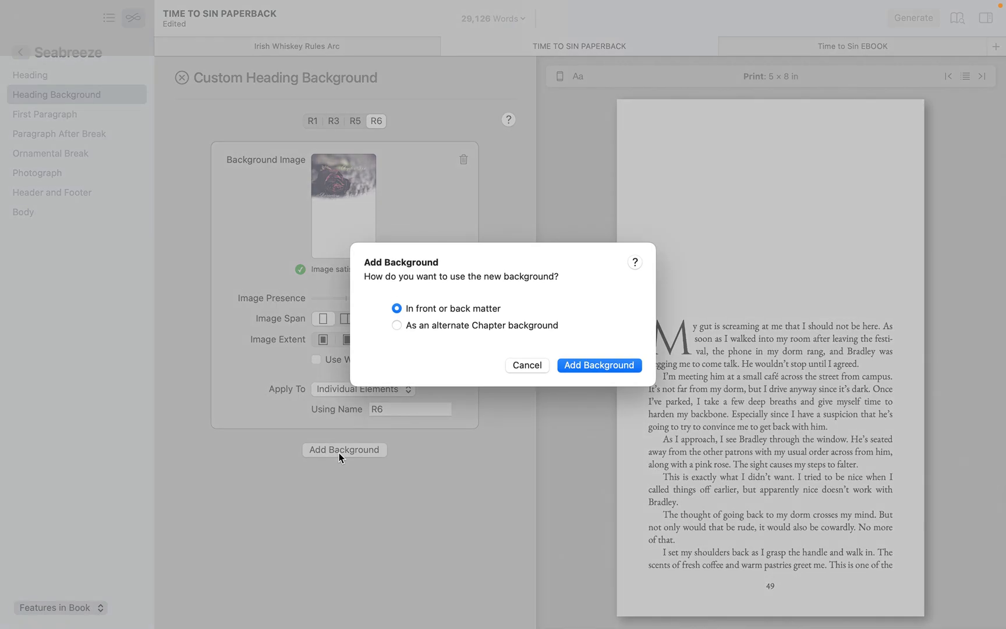
click(434, 327)
click(589, 365)
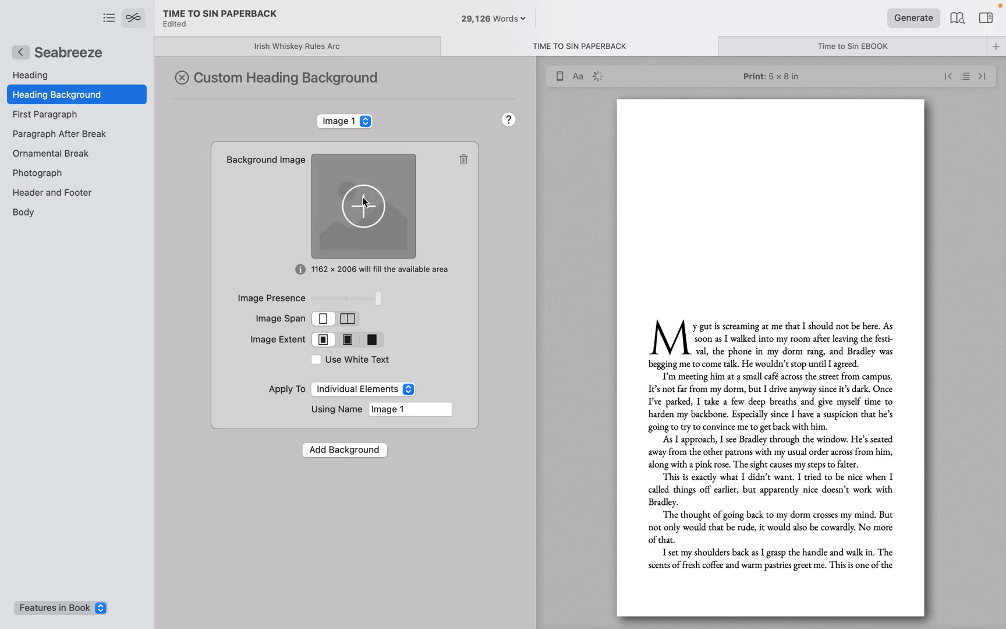
click(418, 409)
text(R8)
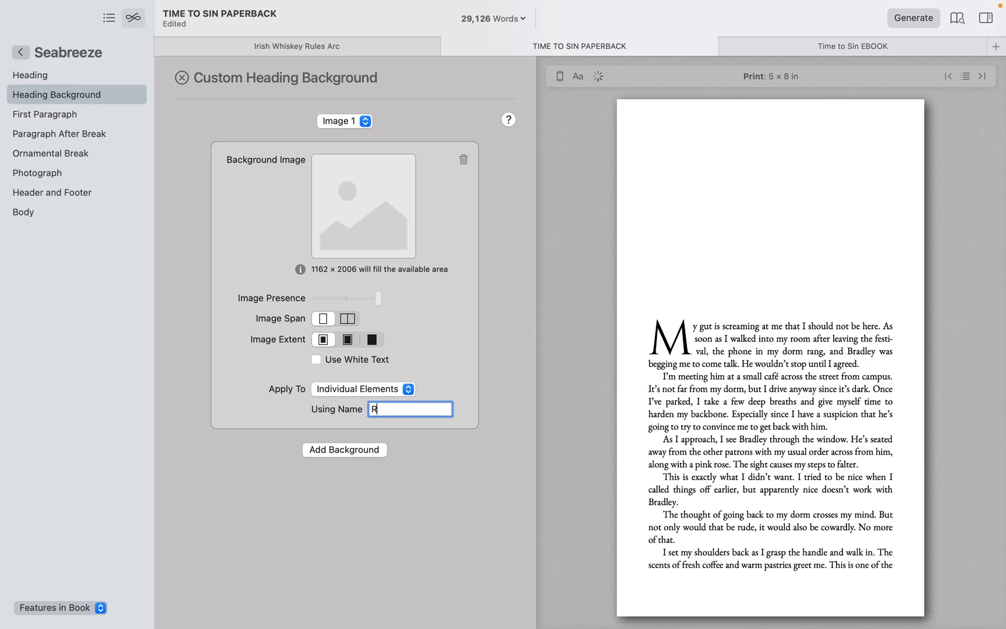
click(373, 340)
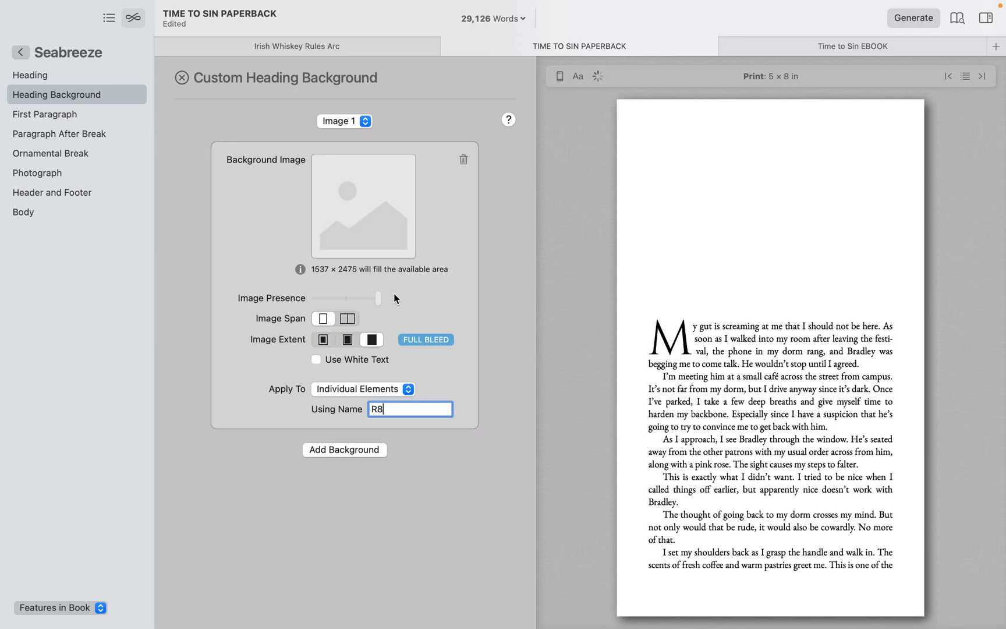
Load R8.png into the R8 background's image well.
mouse_move(387, 208)
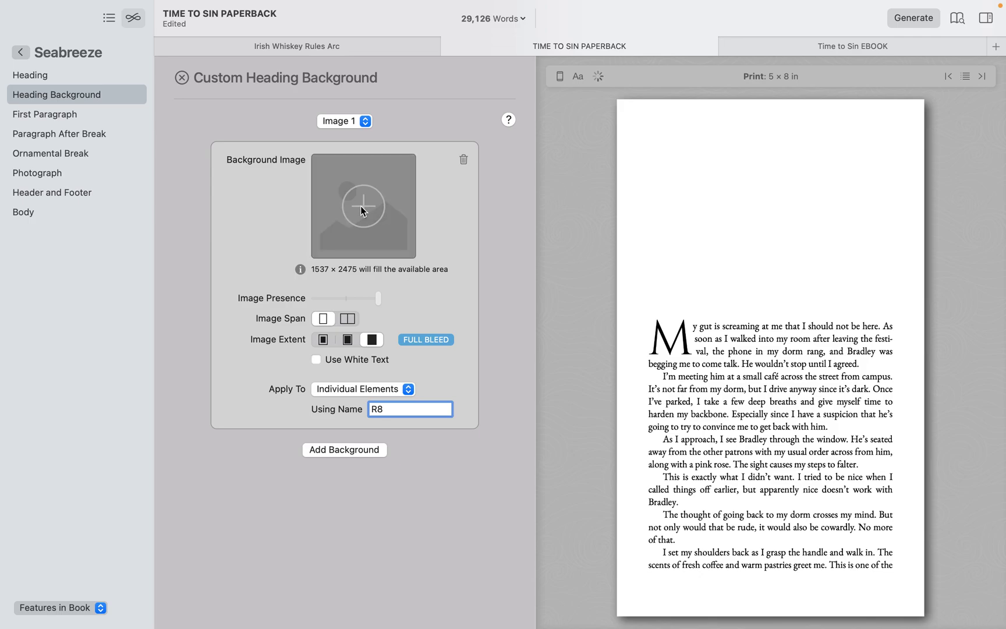
click(361, 208)
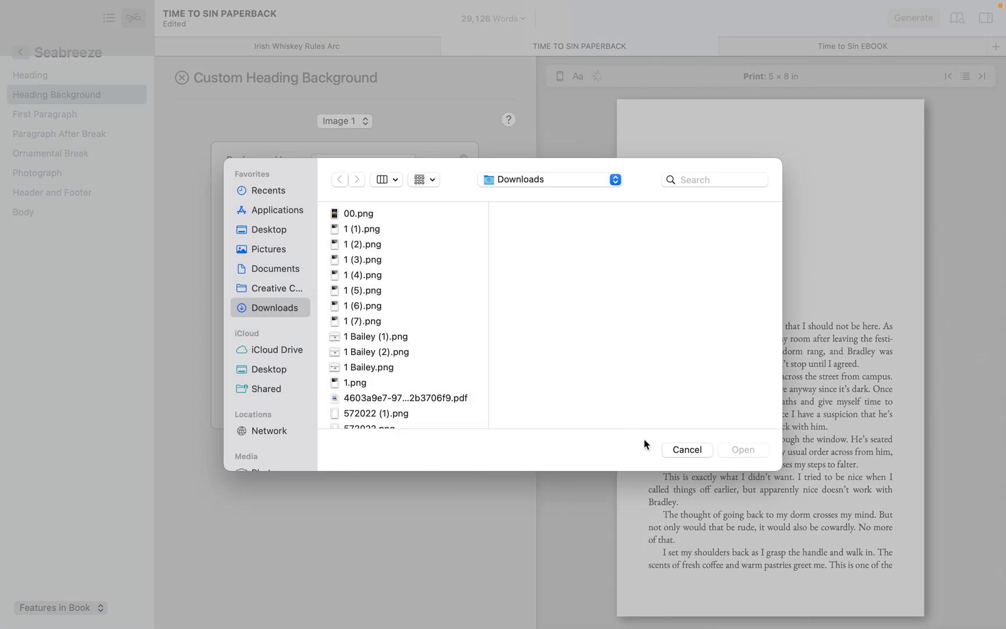
click(693, 454)
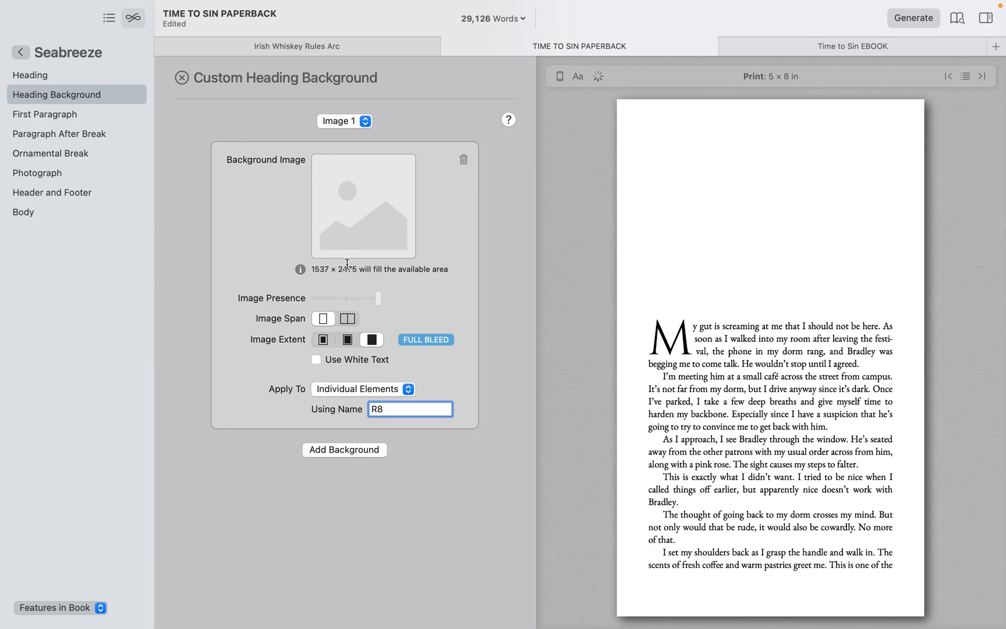
click(303, 271)
drag(303, 271, 449, 270)
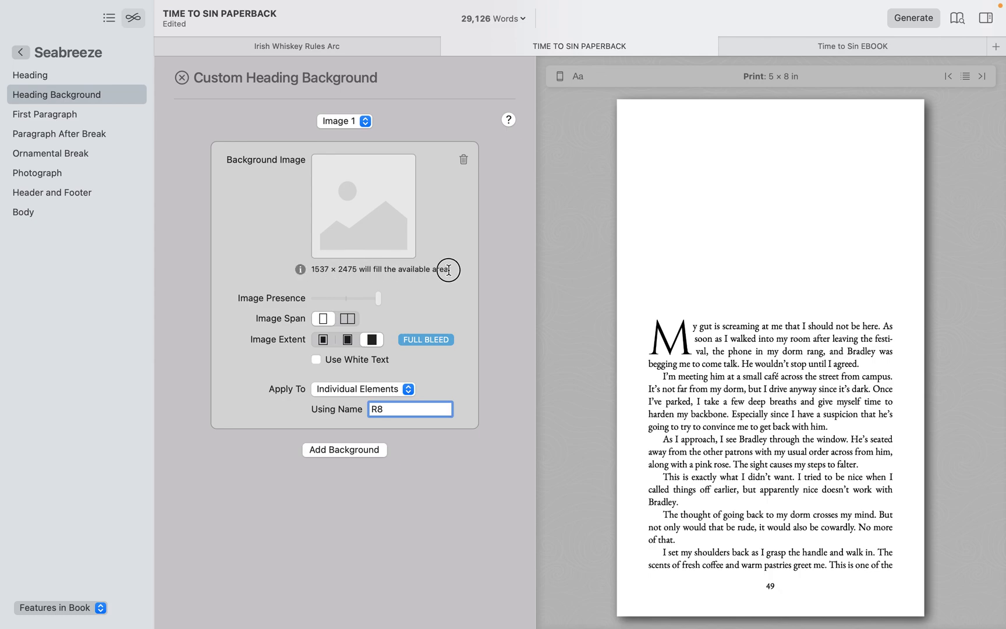
click(373, 213)
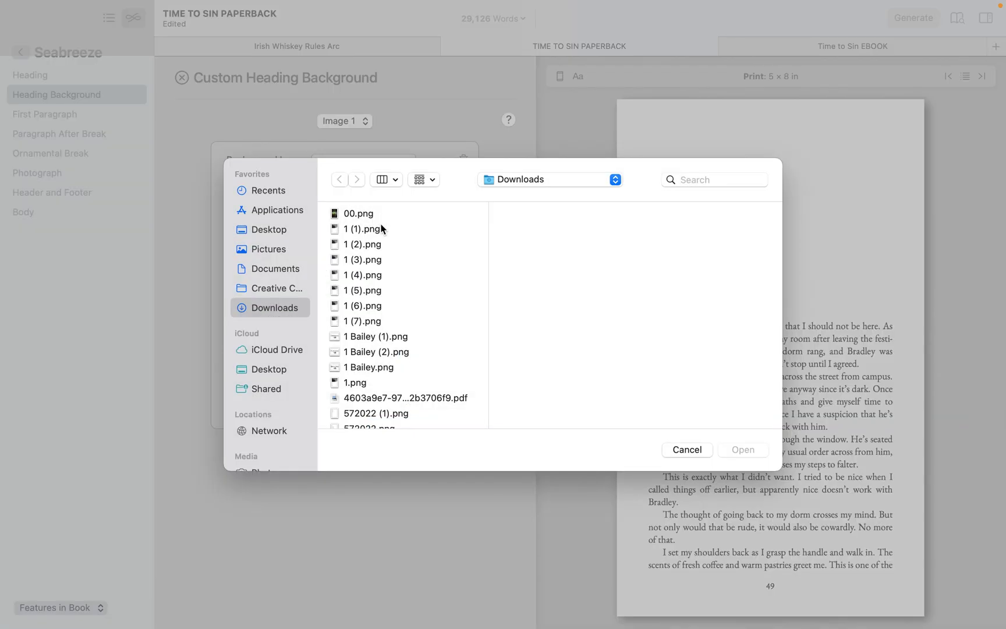
scroll(382, 228, down, 1)
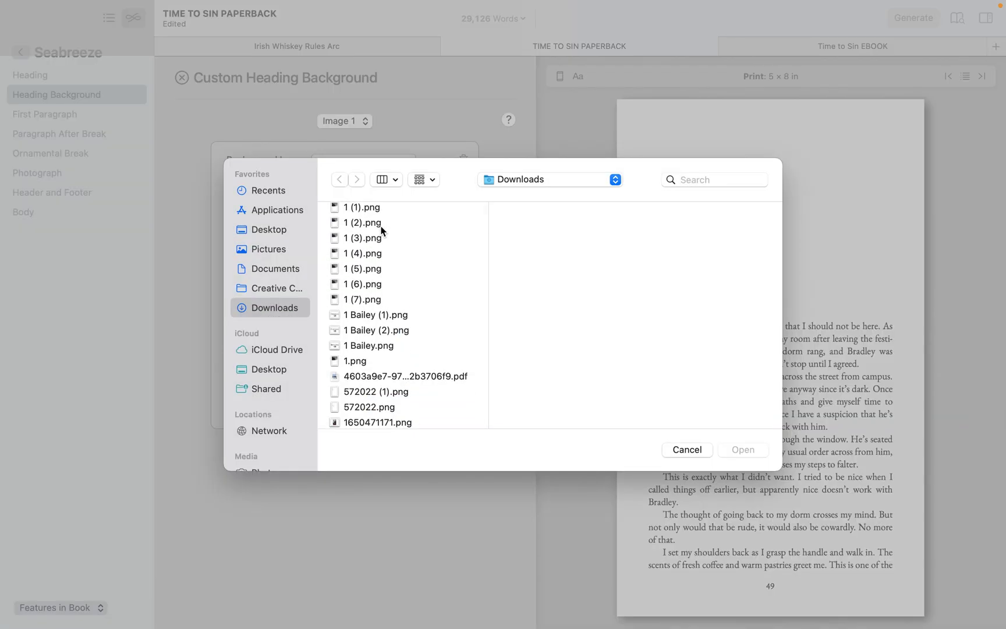
text(r3)
scroll(378, 291, down, 3)
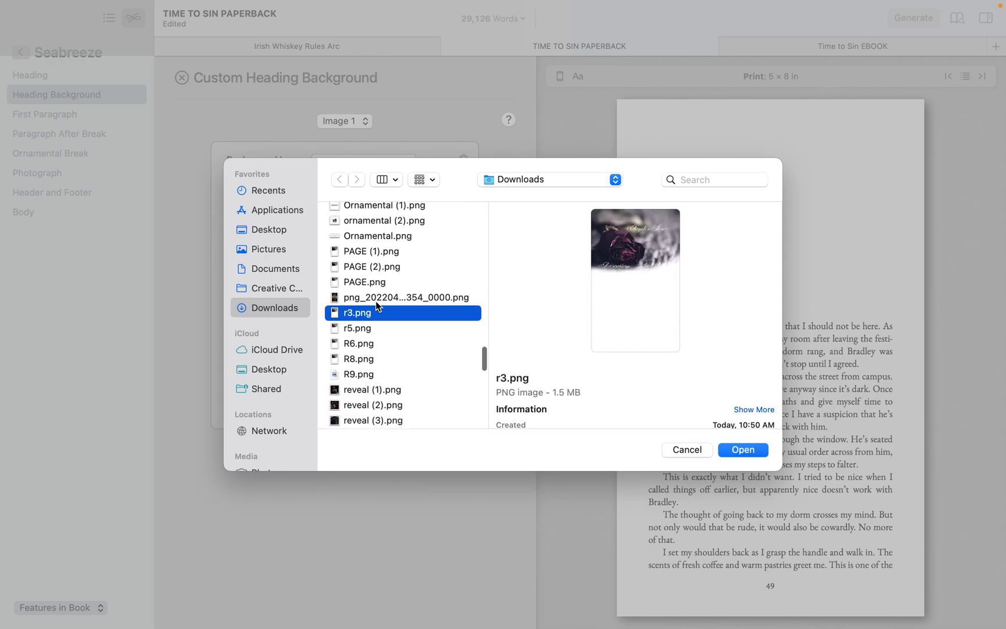
click(359, 359)
click(739, 449)
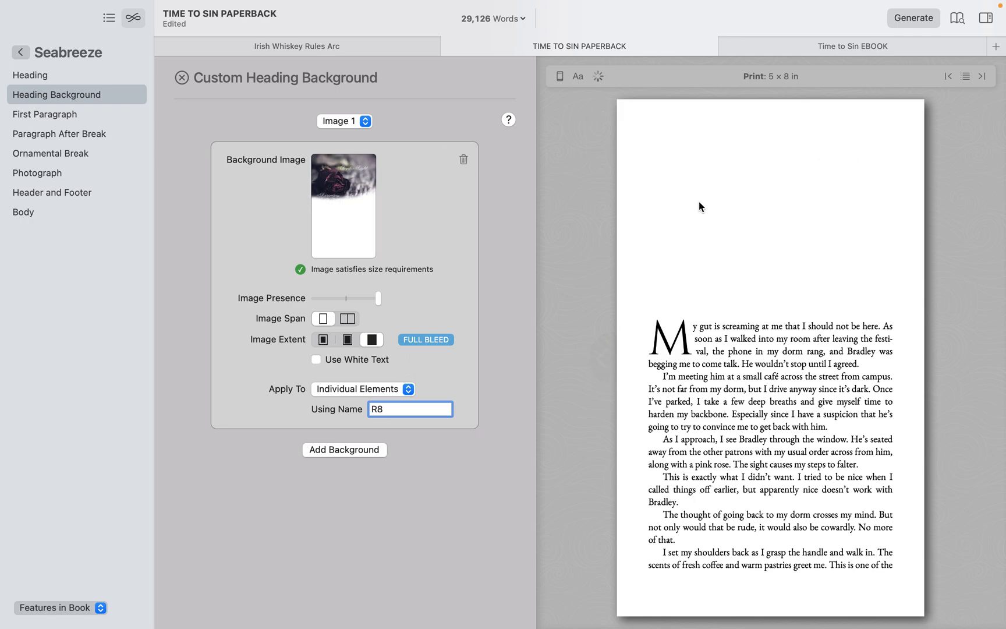
click(362, 451)
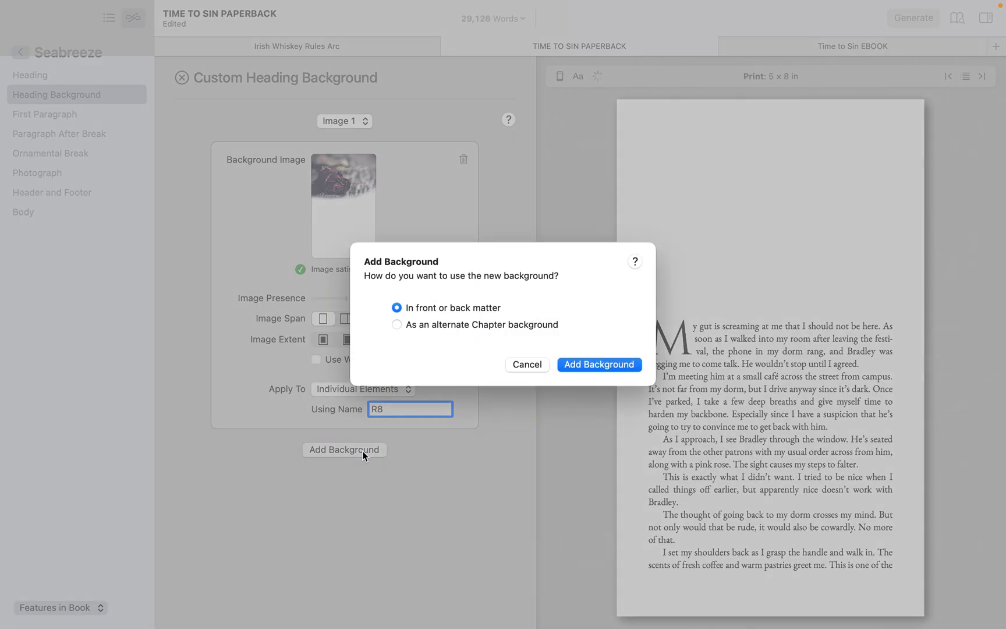
Add an alternate chapter heading background and rename it R9.
click(527, 333)
click(591, 365)
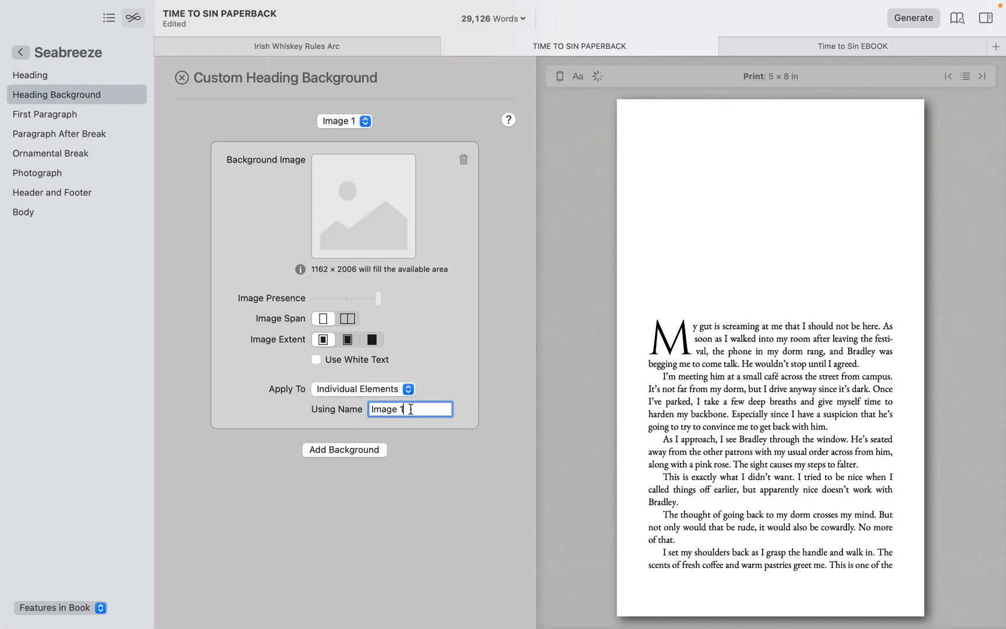
triple_click(411, 409)
text(R9)
Fill the R9 background with R9.png and extend it to full bleed.
click(364, 199)
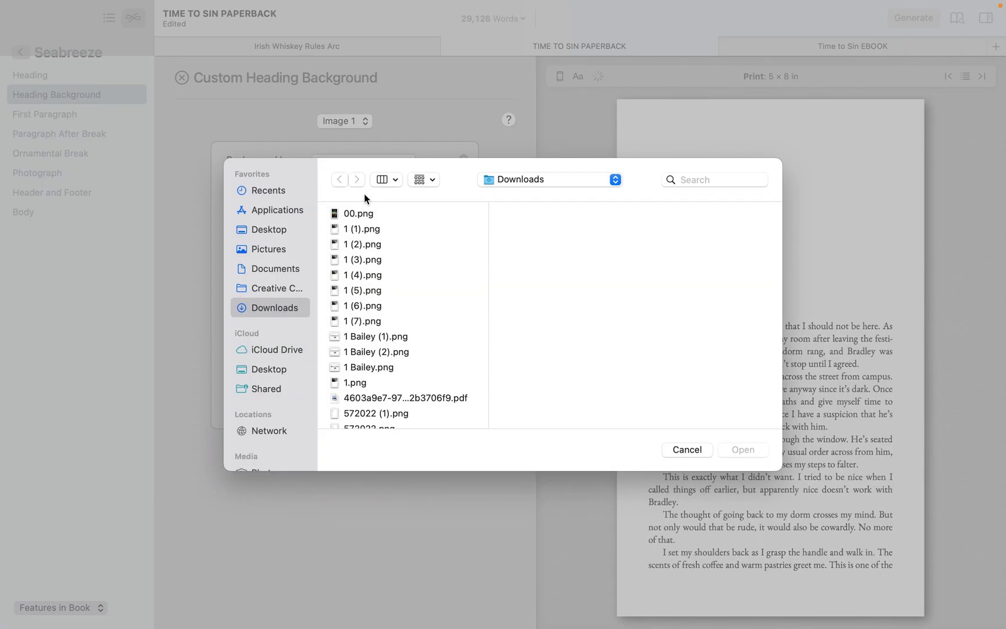
key(r)
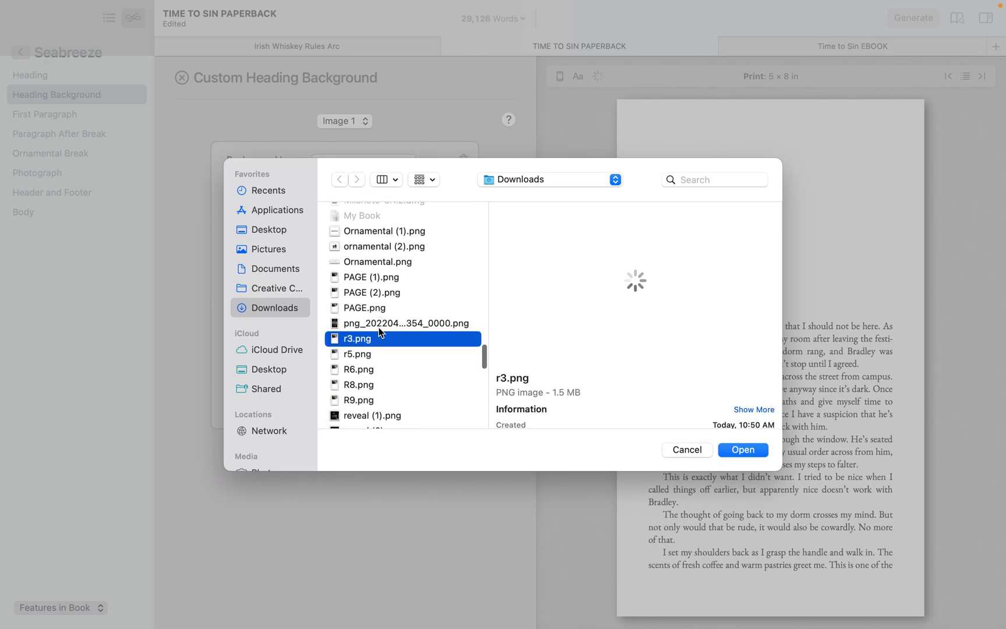
scroll(378, 327, down, 3)
click(362, 358)
key(Return)
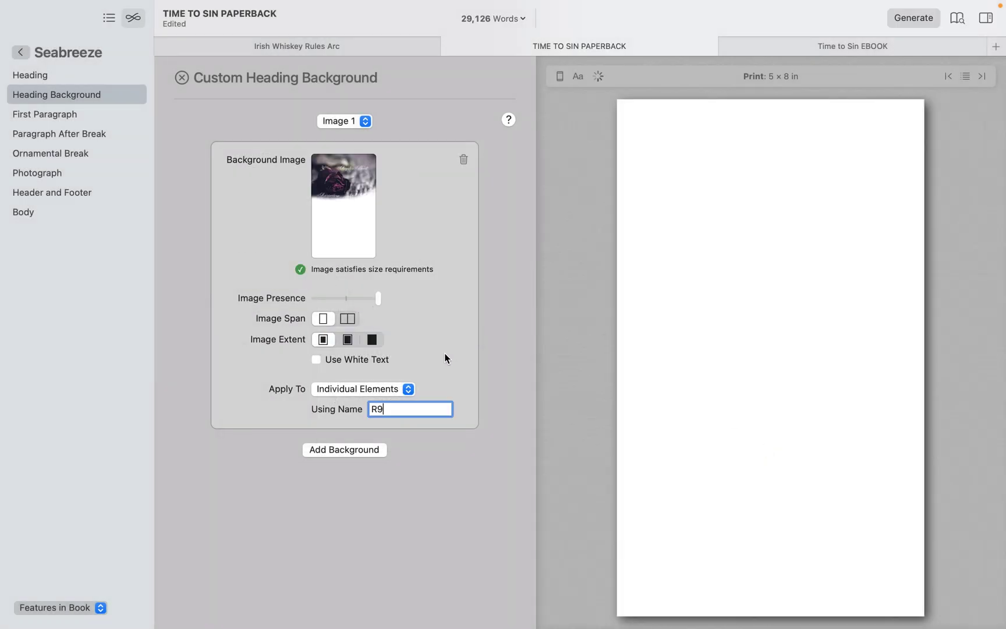
click(371, 340)
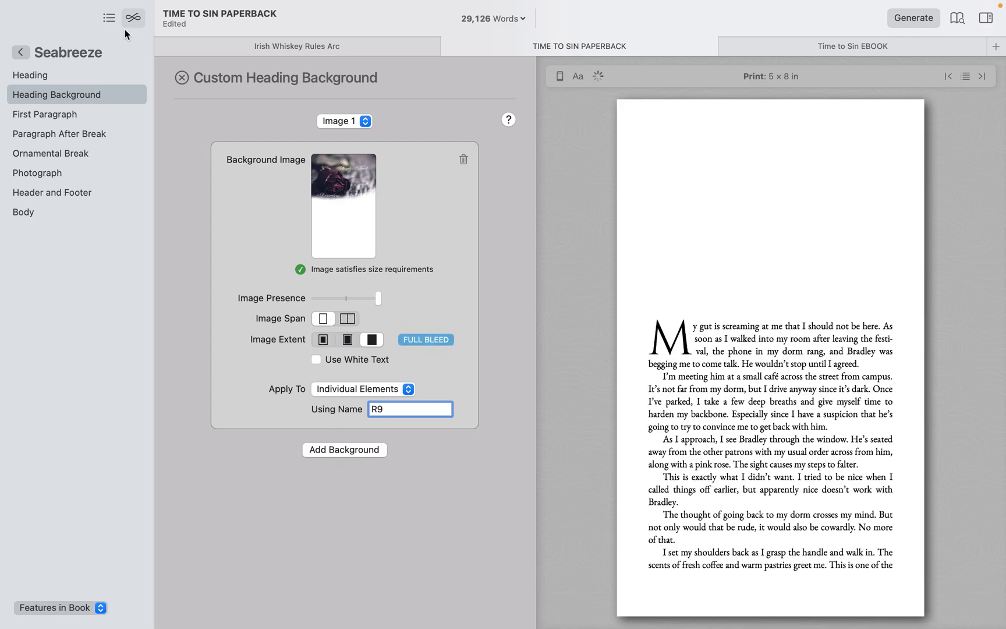
Assign the R8 heading background to Chapter 8.
click(110, 18)
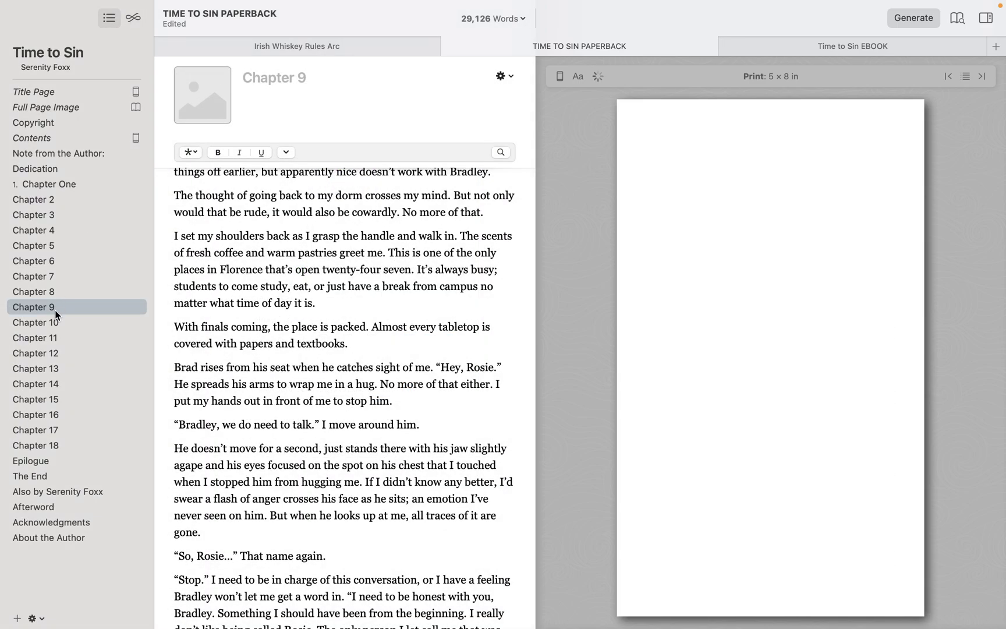
click(63, 293)
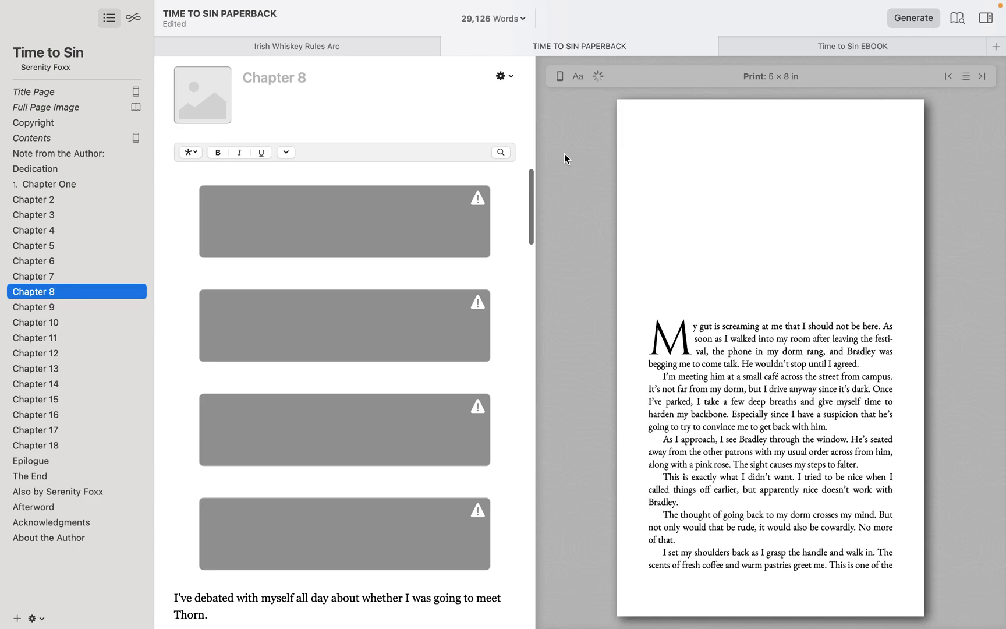
click(505, 76)
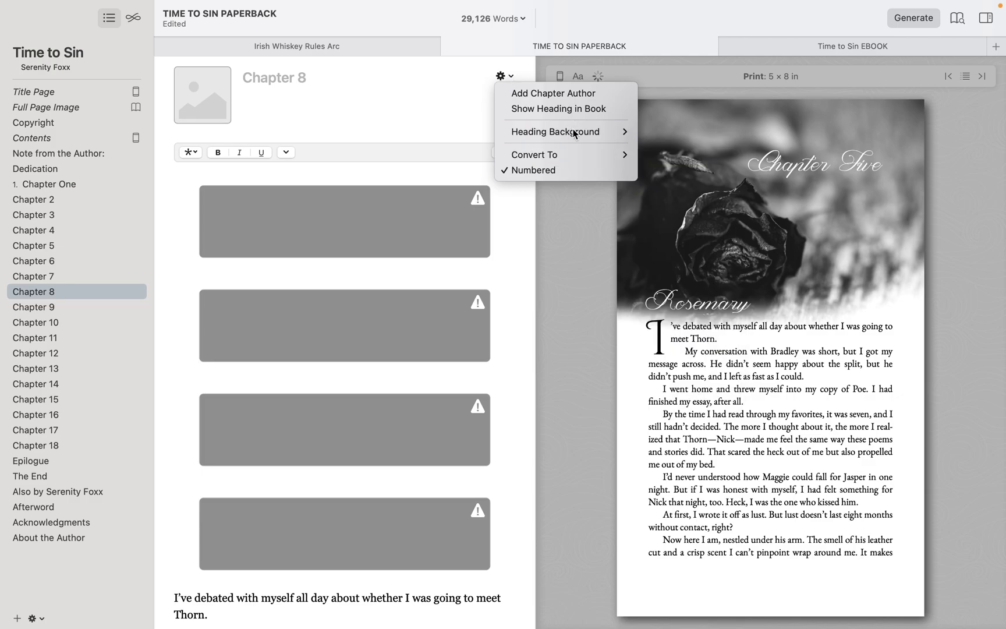
click(509, 77)
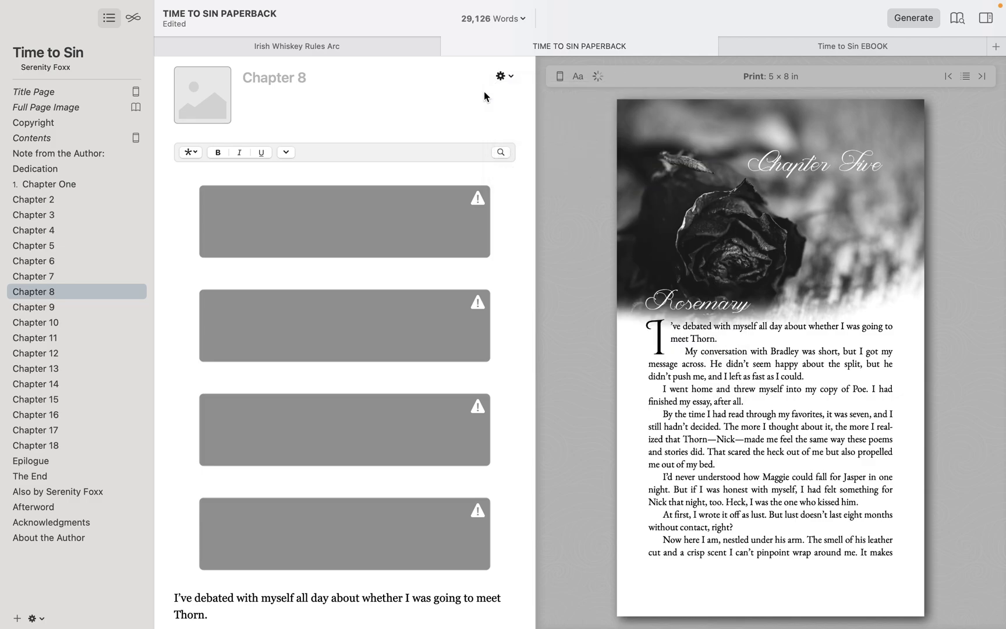
click(512, 78)
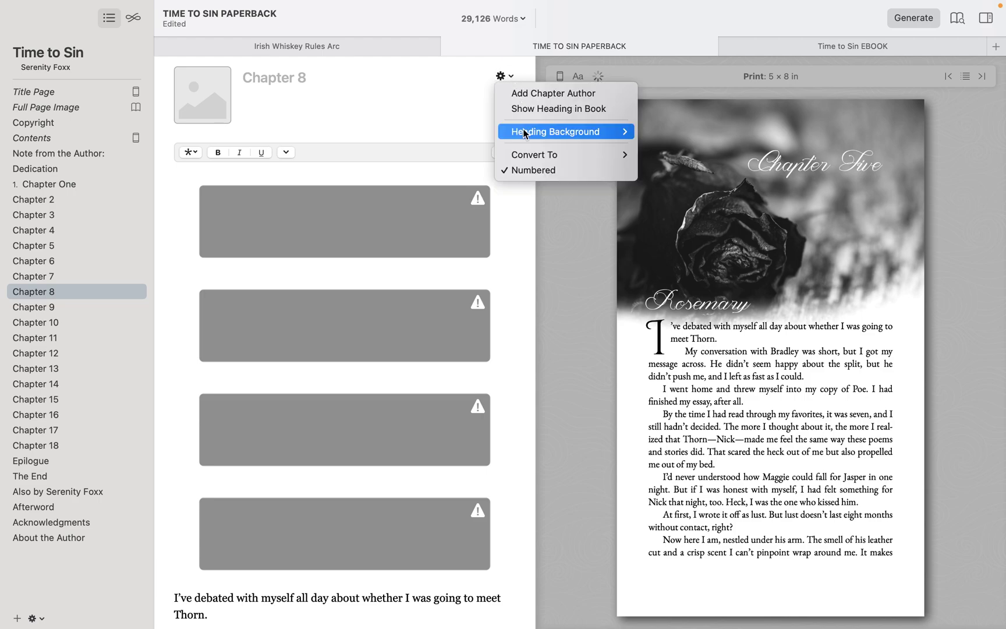
mouse_move(525, 133)
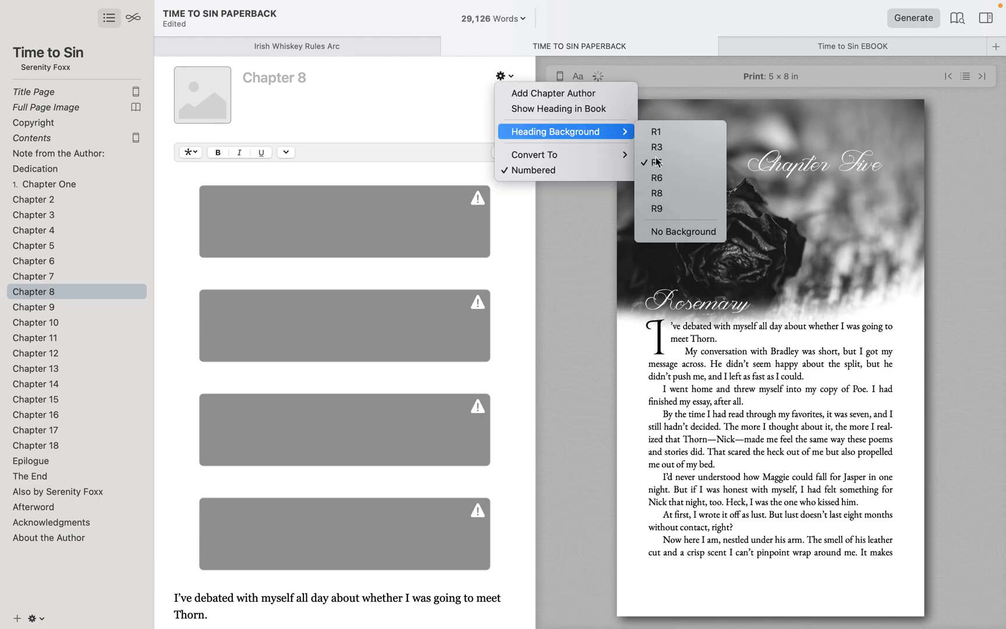
click(673, 193)
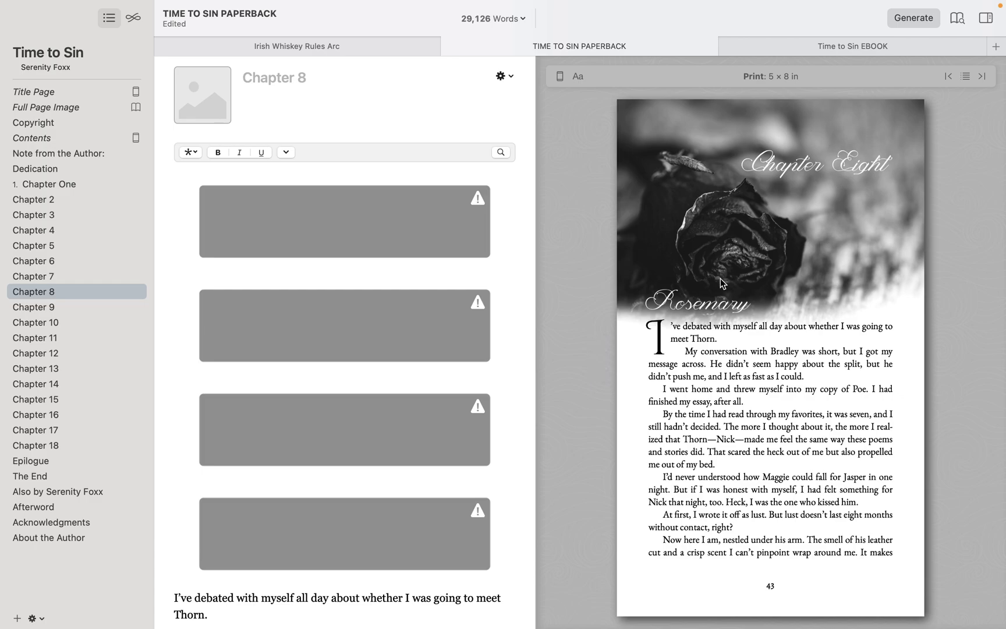
Assign the R9 heading background to Chapter 9.
click(70, 307)
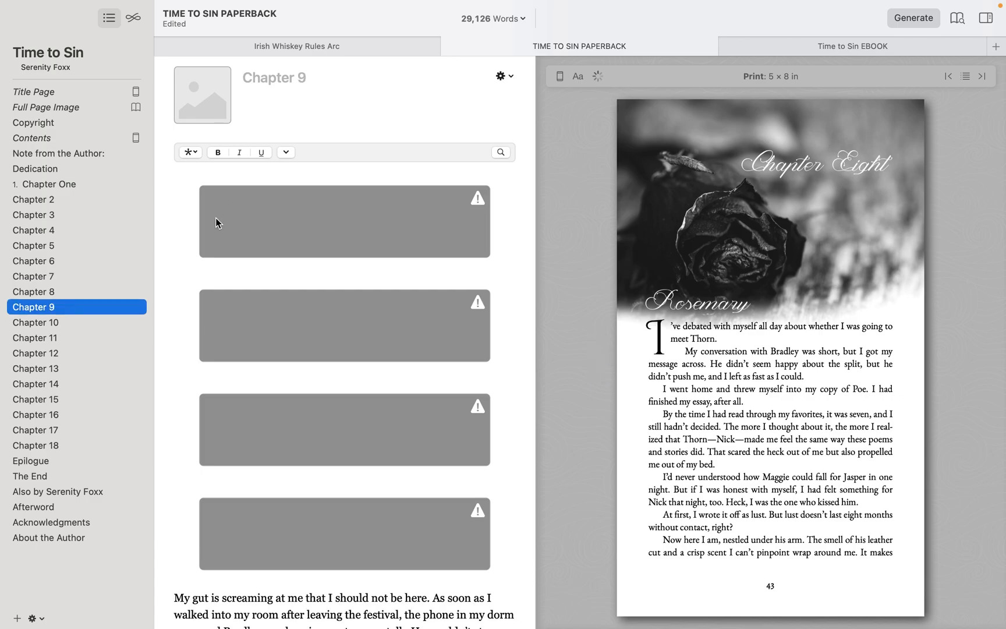
click(511, 76)
mouse_move(534, 131)
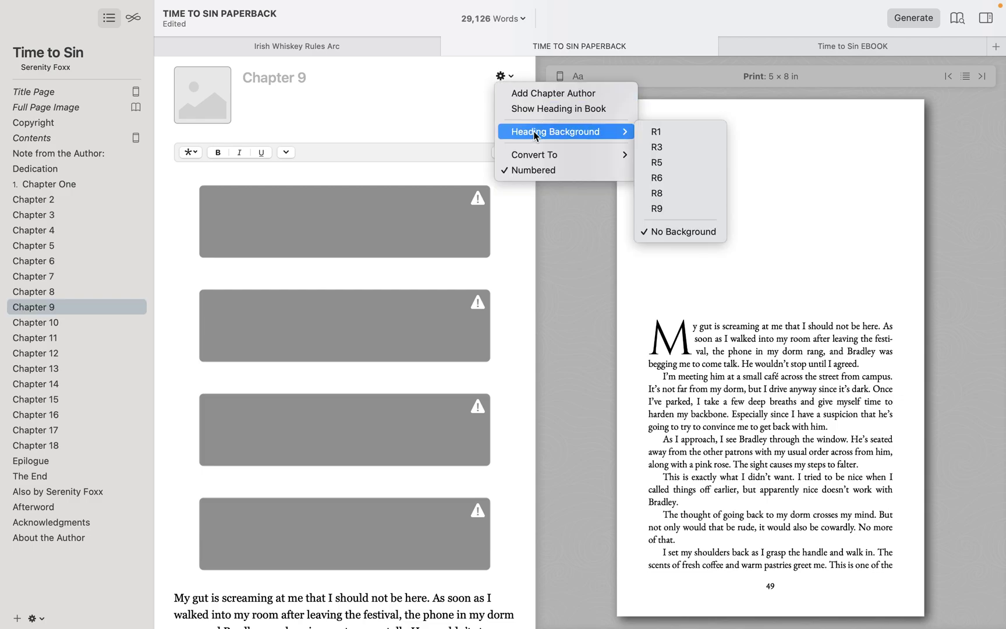
click(669, 208)
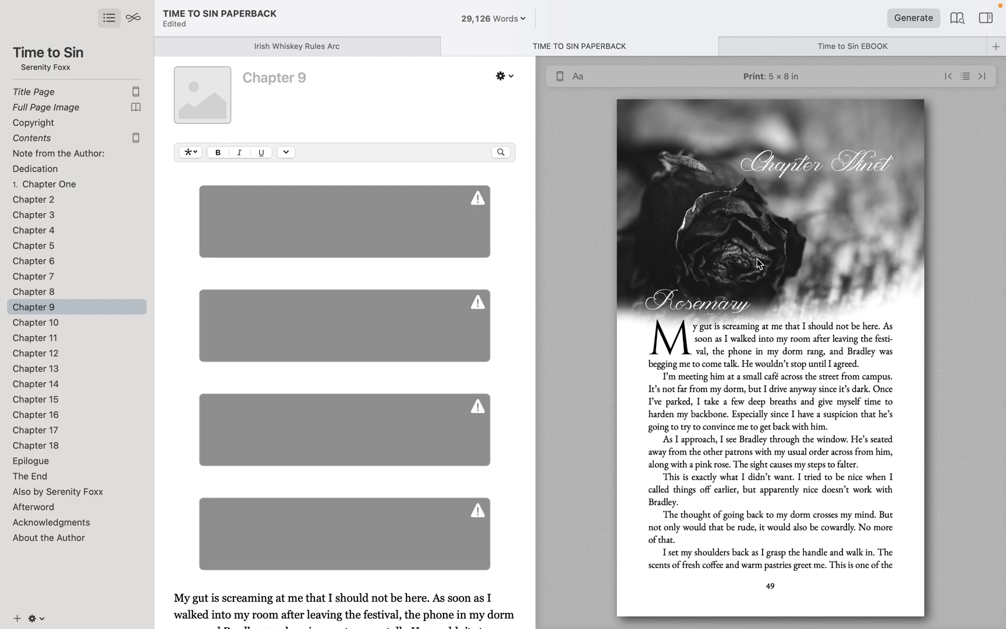
click(100, 323)
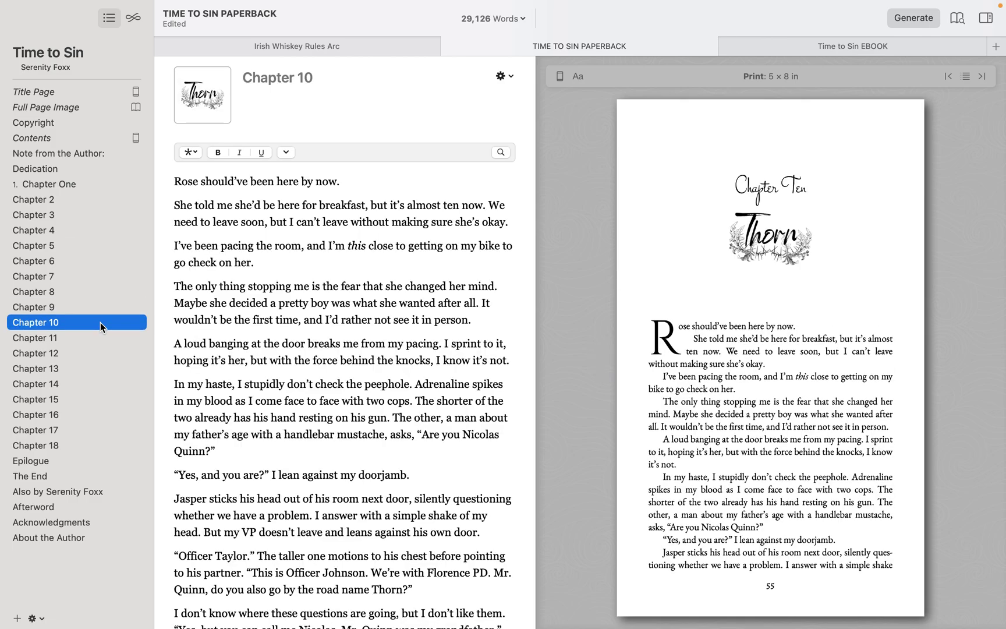
Hide the built-in headings of Chapters 11 and 12 in the book.
click(96, 339)
click(173, 184)
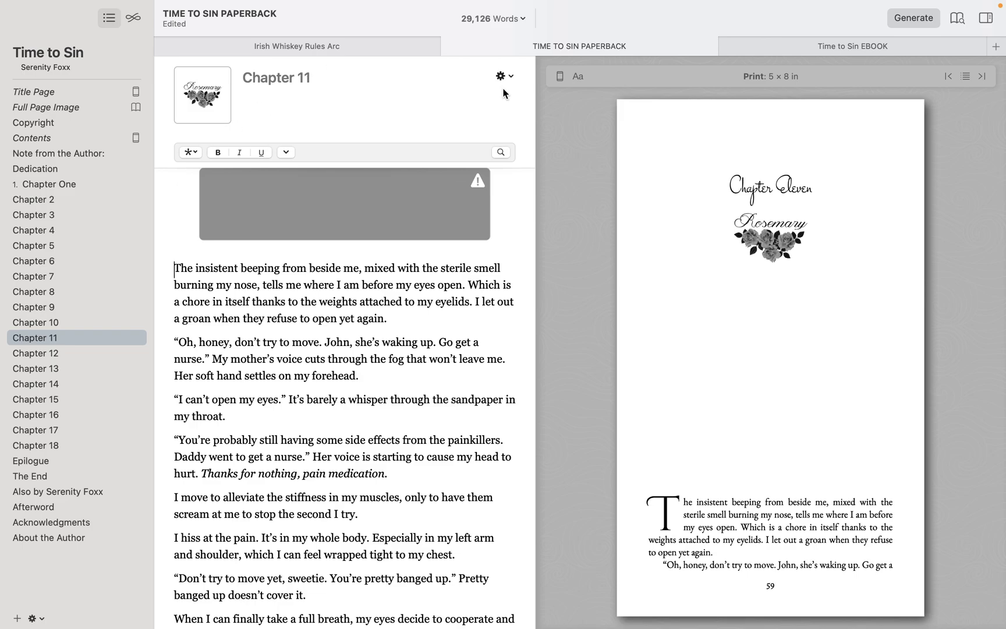
click(510, 77)
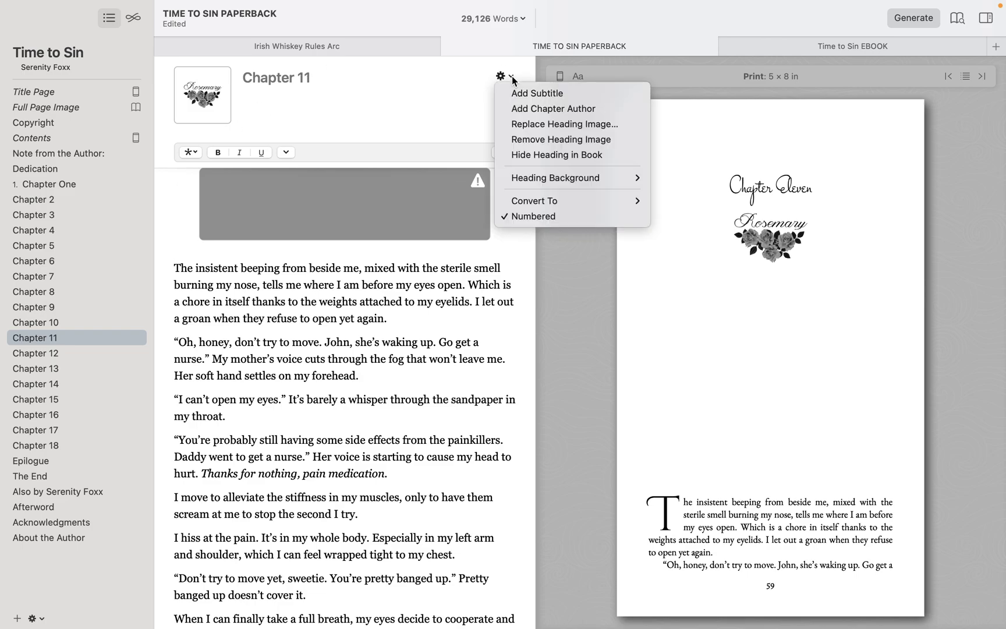
click(540, 154)
click(66, 352)
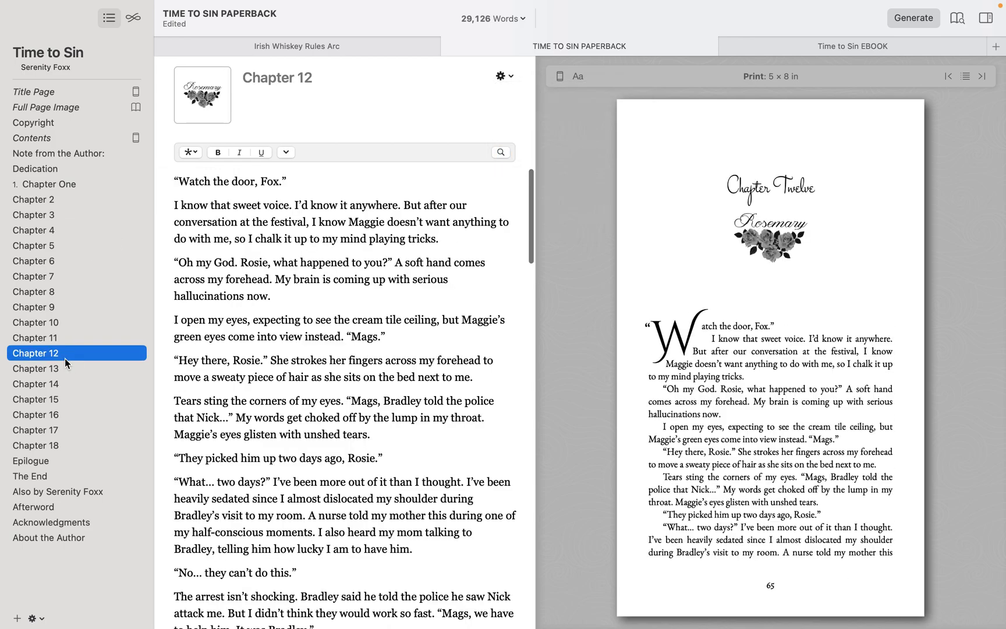
click(504, 76)
mouse_move(524, 178)
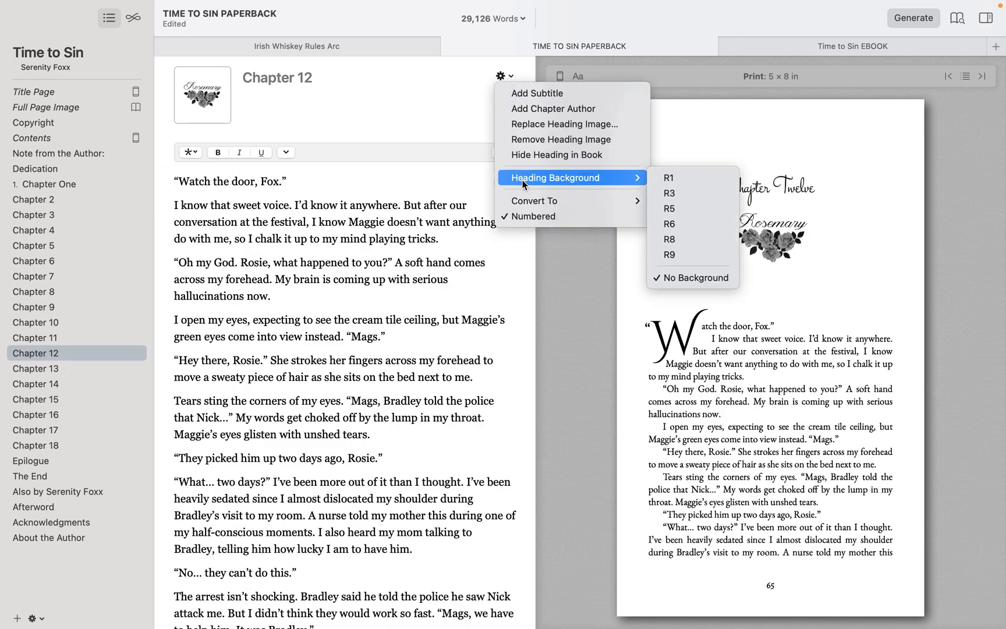
click(609, 157)
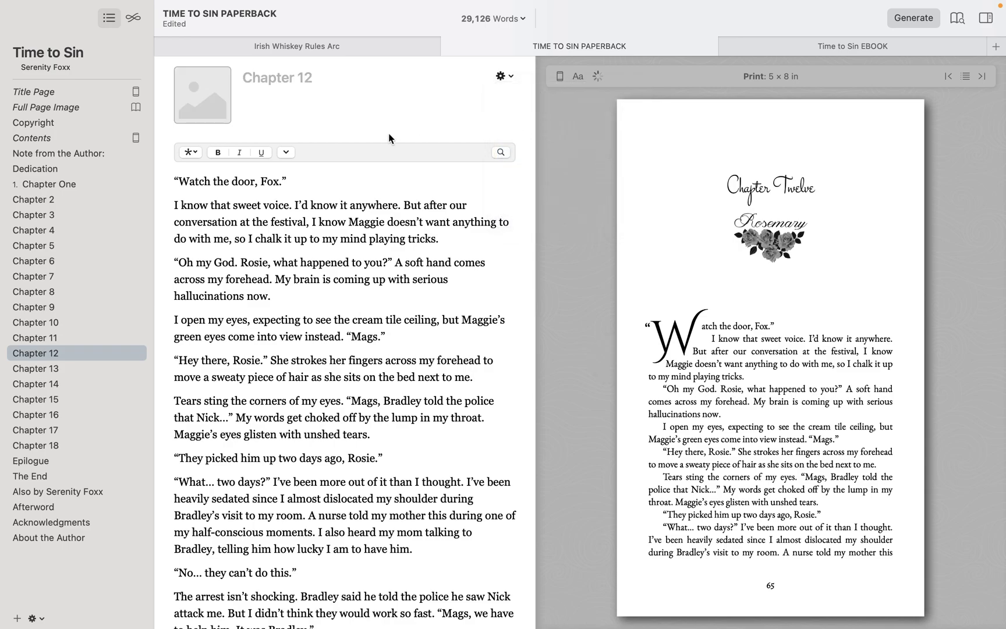
Paste the image above Chapter 12's first paragraph.
click(176, 176)
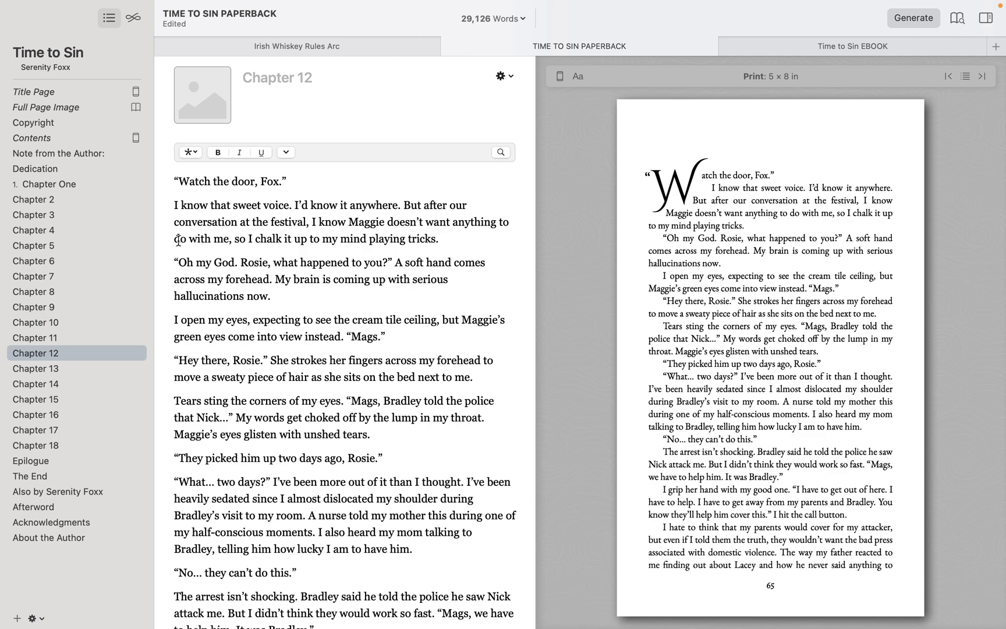
click(173, 178)
key(super+v)
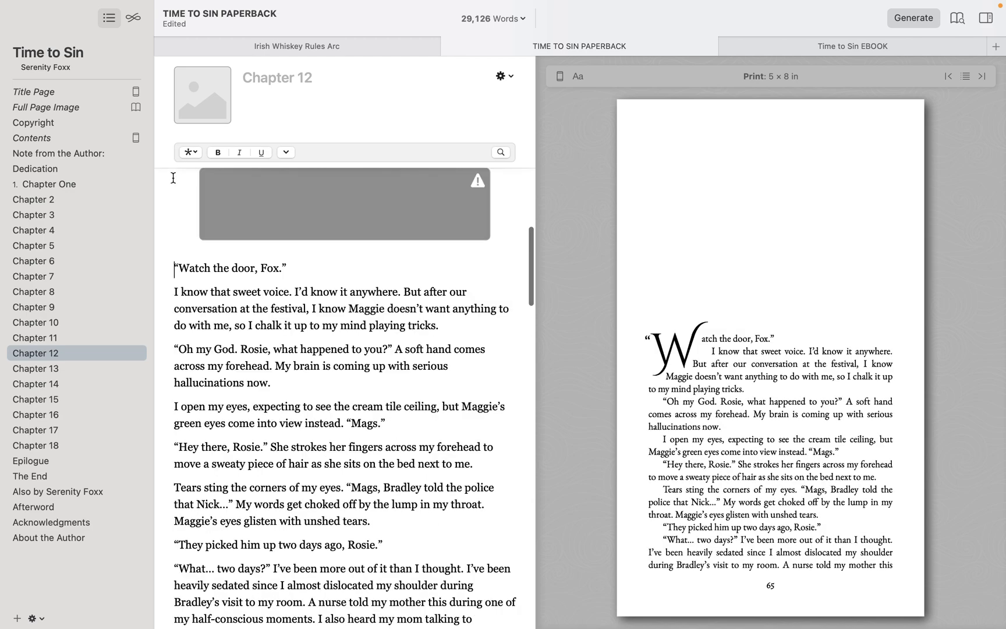
key(super+Tab)
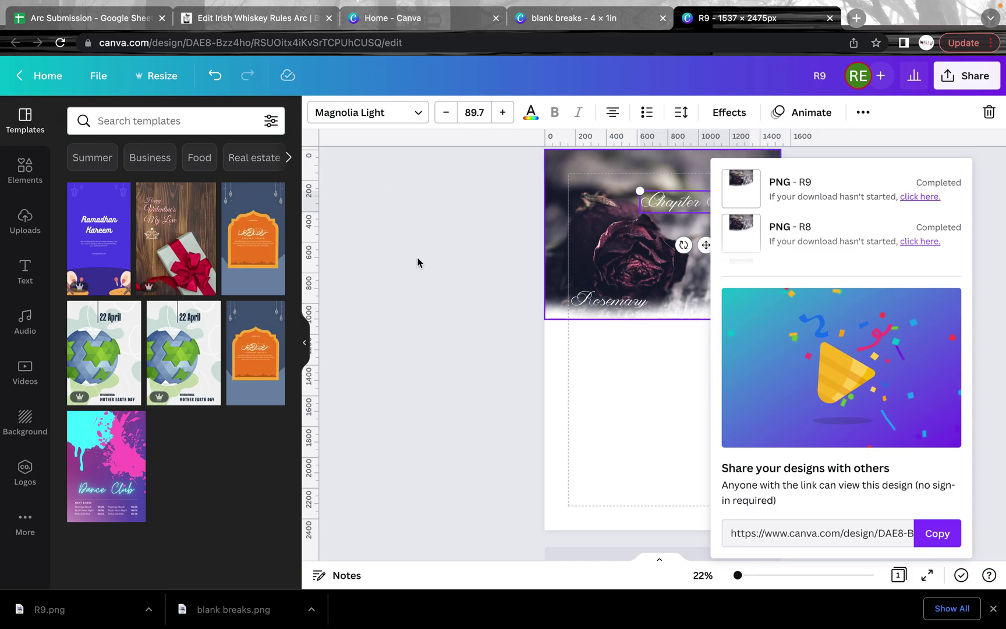
Replace the chapter number in the R9 title, first mistyping it as 'Eilen'.
click(418, 264)
click(722, 203)
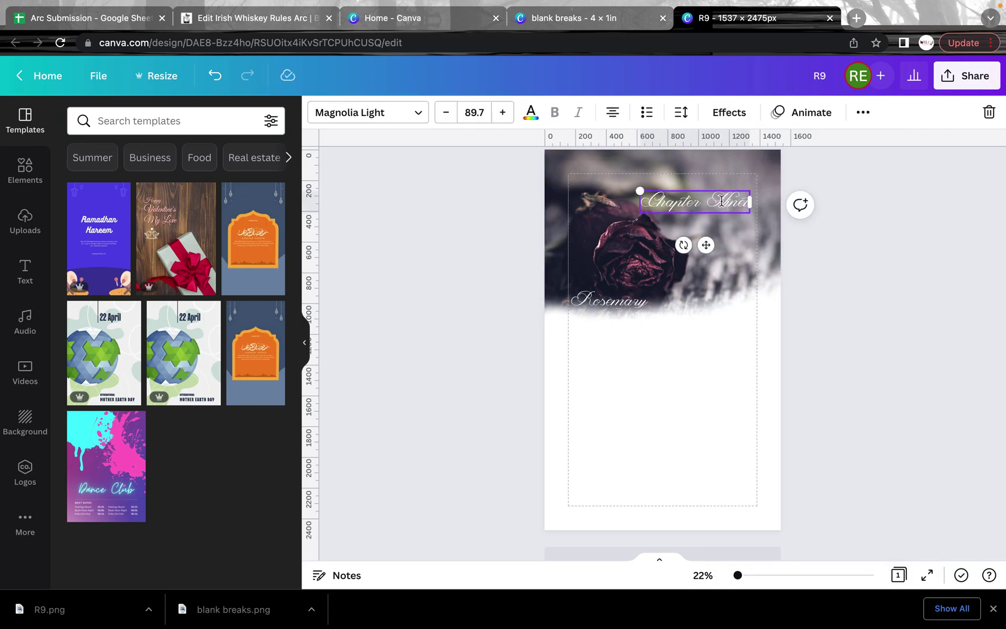
click(747, 202)
key(BackSpace)
key(BackSpace)
key(BackSpace)
key(BackSpace)
key(BackSpace)
key(BackSpace)
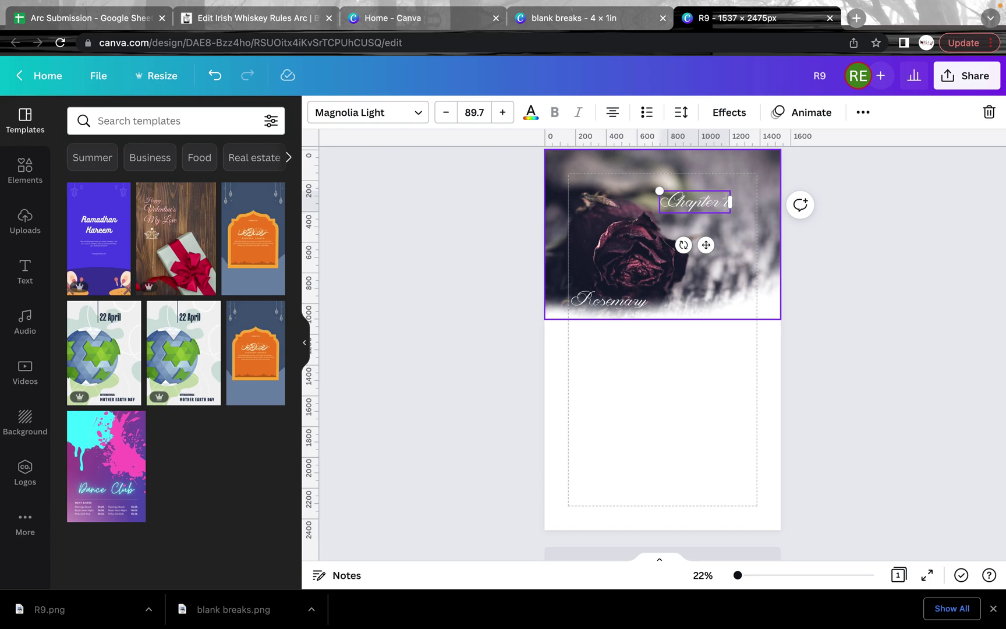
key(BackSpace)
text(1)
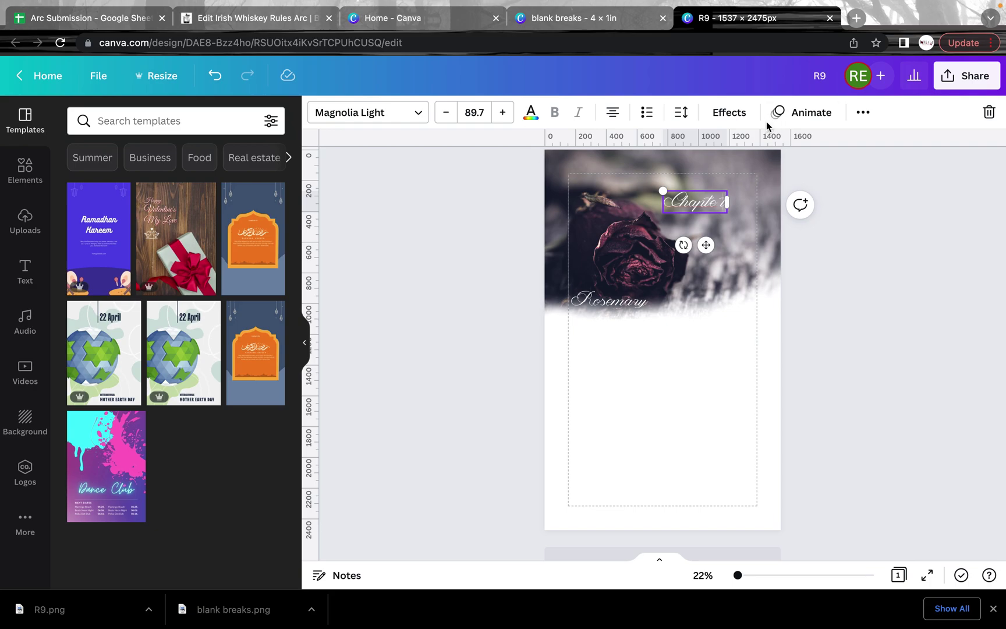
key(BackSpace)
text(Ei)
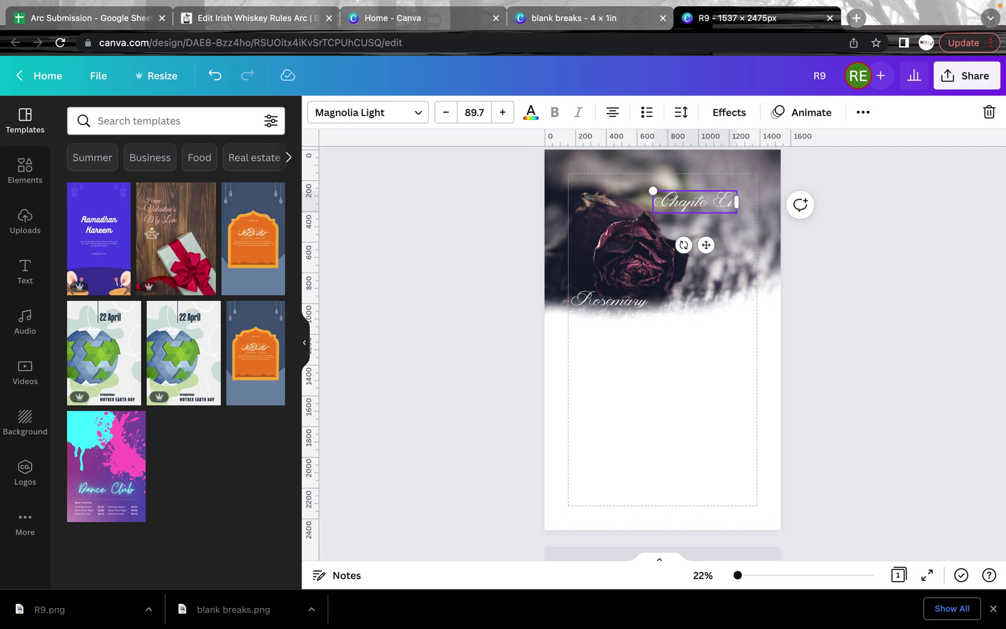
text(len)
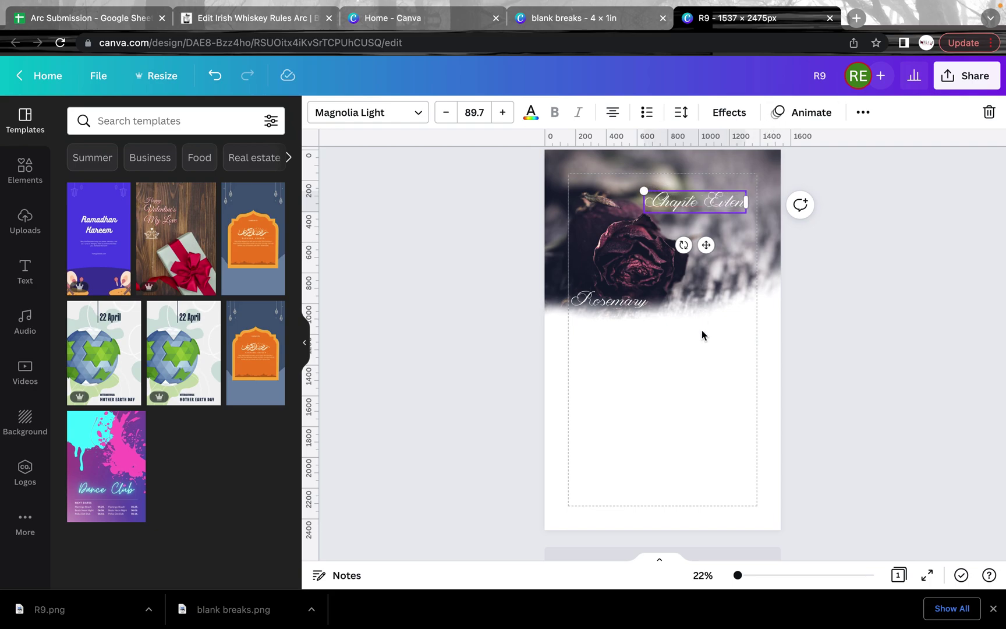
click(703, 338)
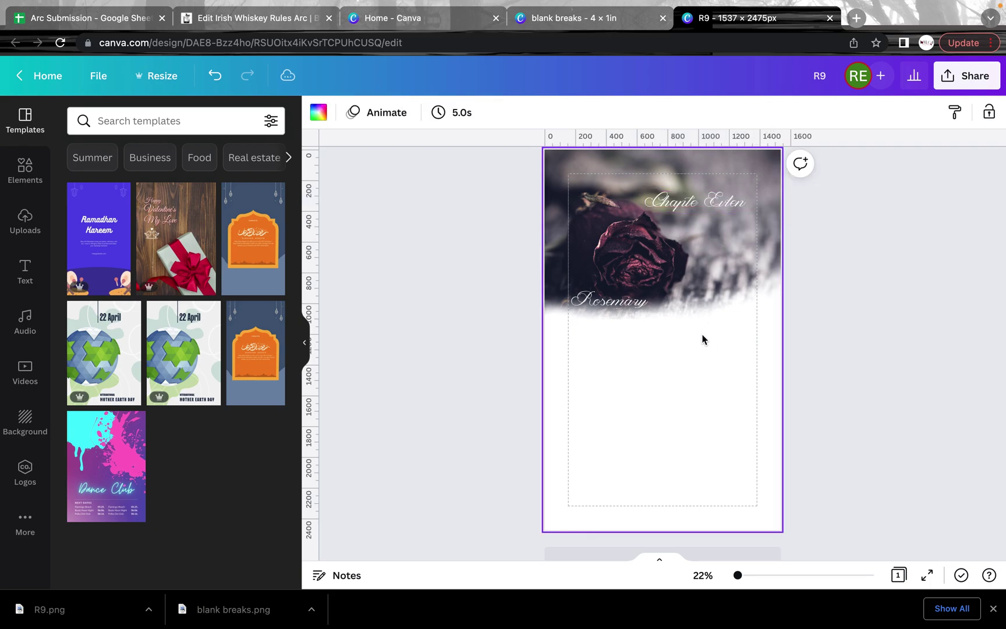
Correct the title so it reads 'Chapter Eleven'.
click(730, 209)
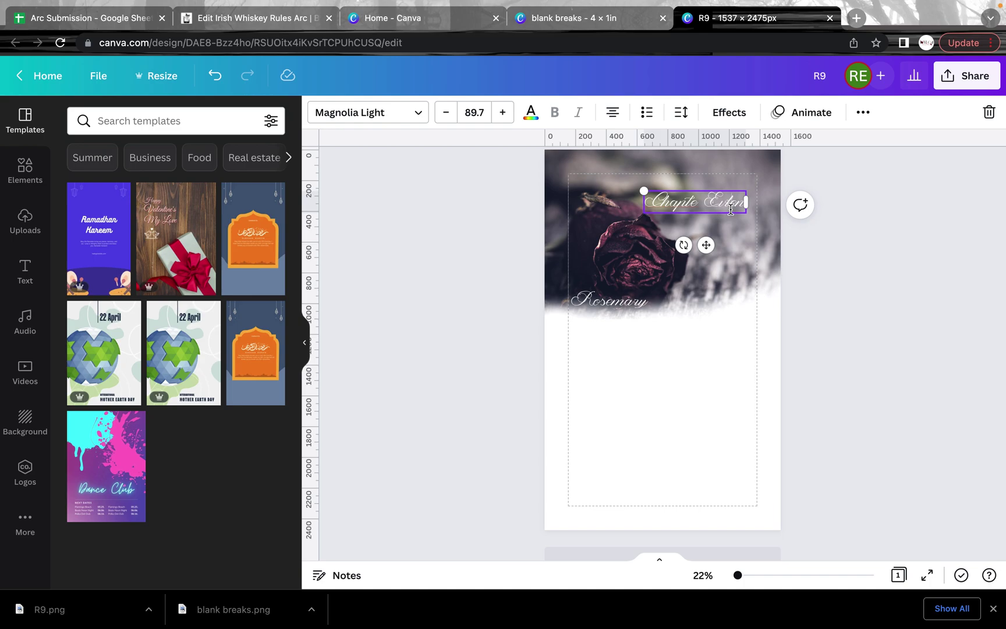
key(BackSpace)
key(BackSpace)
key(BackSpace)
key(BackSpace)
key(BackSpace)
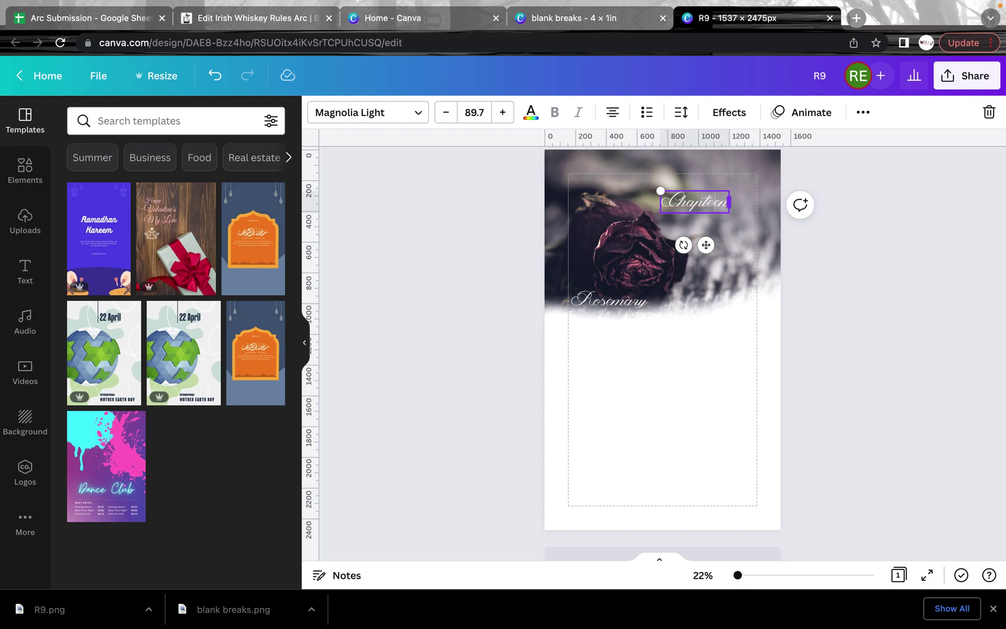
key(BackSpace)
key(BackSpace)
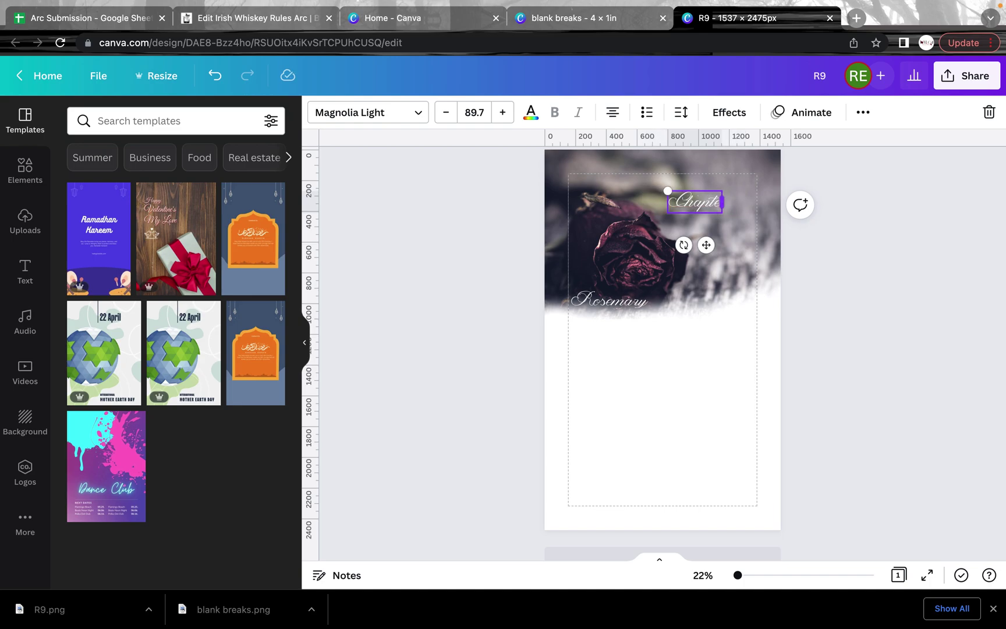
text(r Ele)
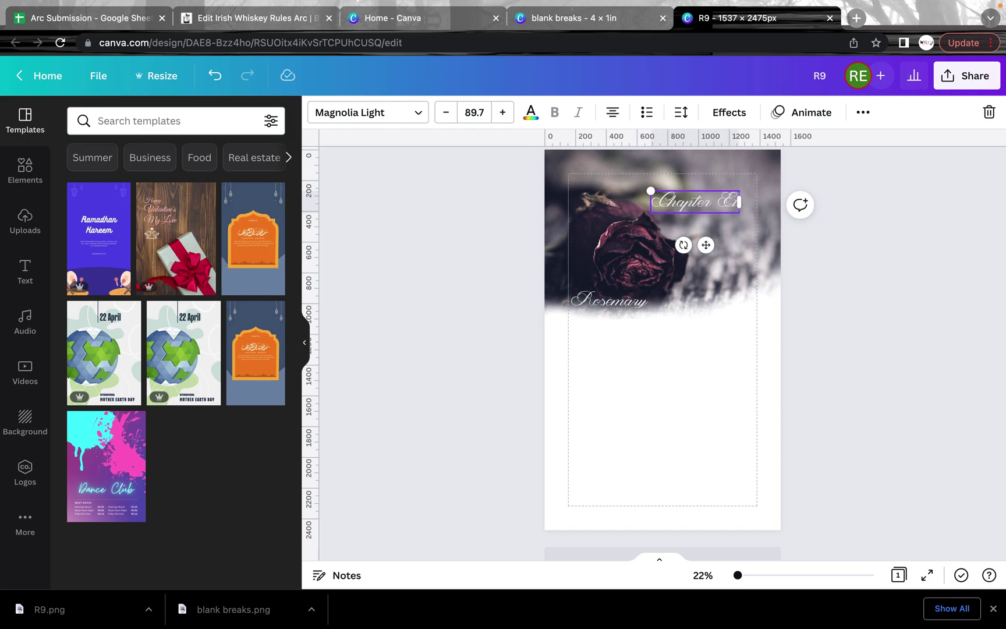
text(ven)
click(691, 383)
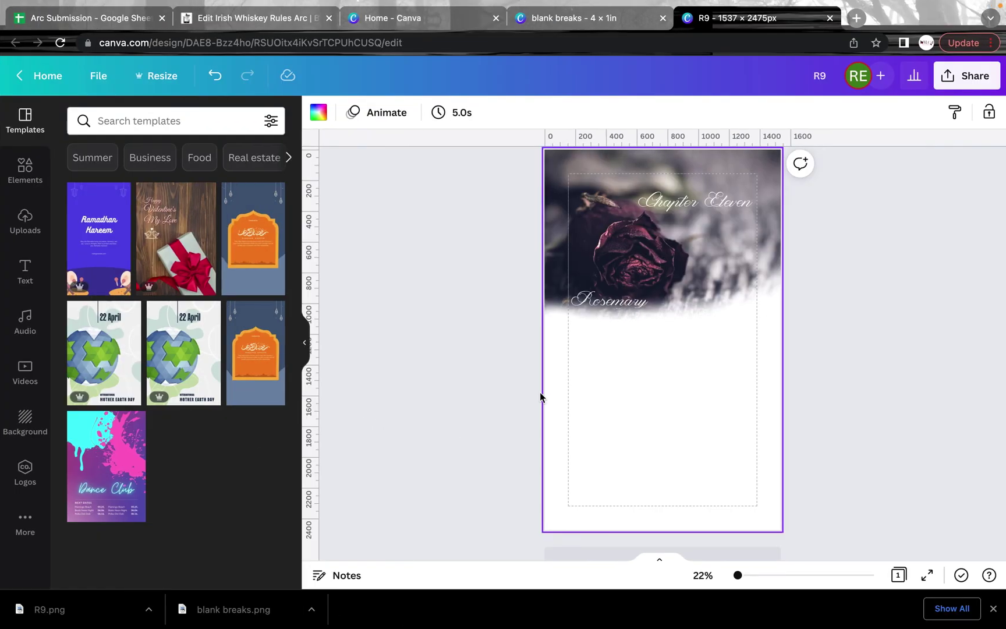
click(615, 301)
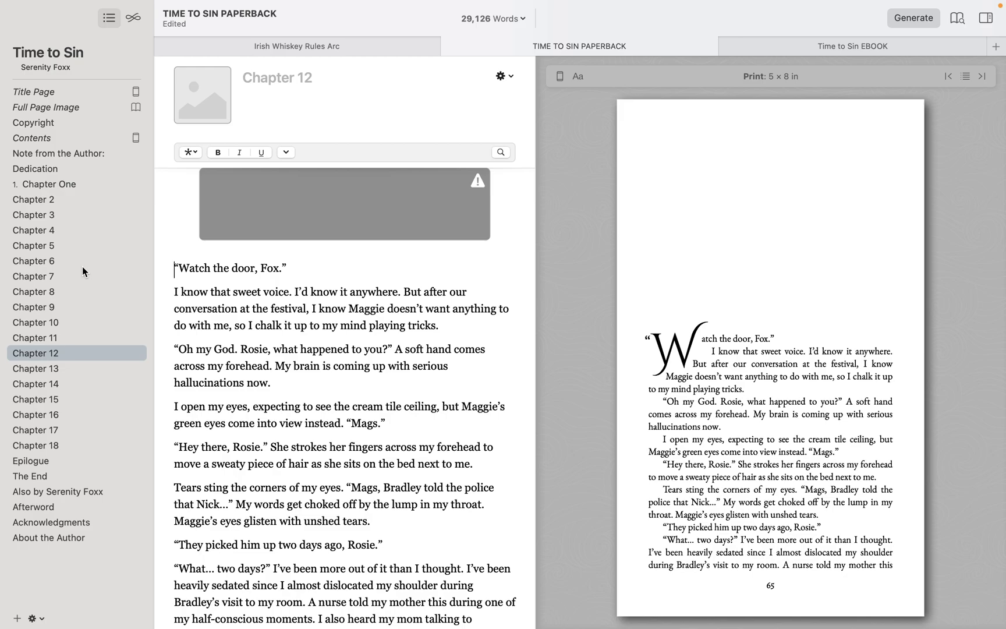
Move from Contents through About the Author to The End section.
click(85, 139)
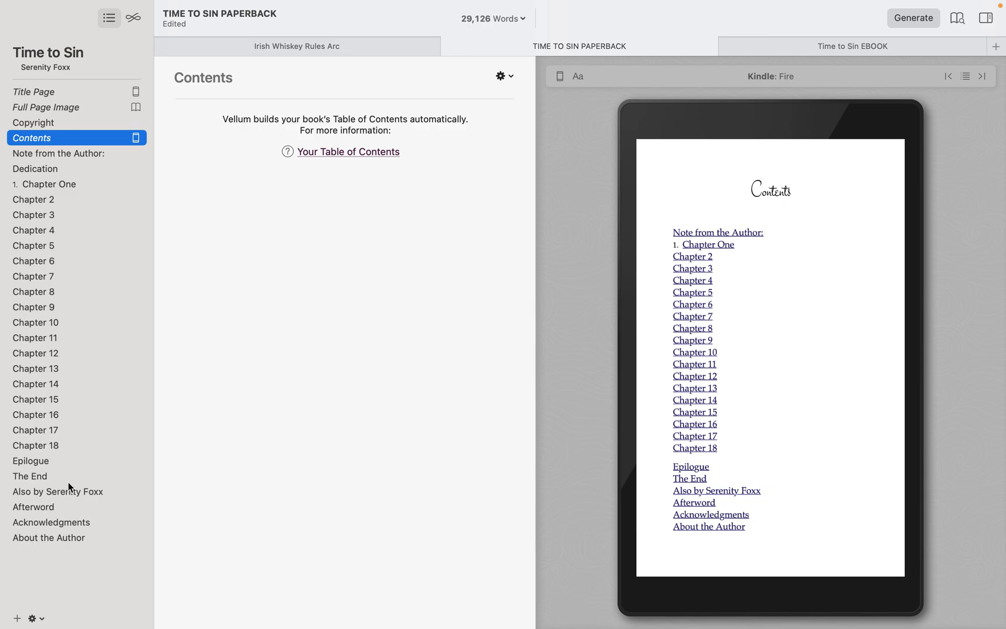
click(42, 537)
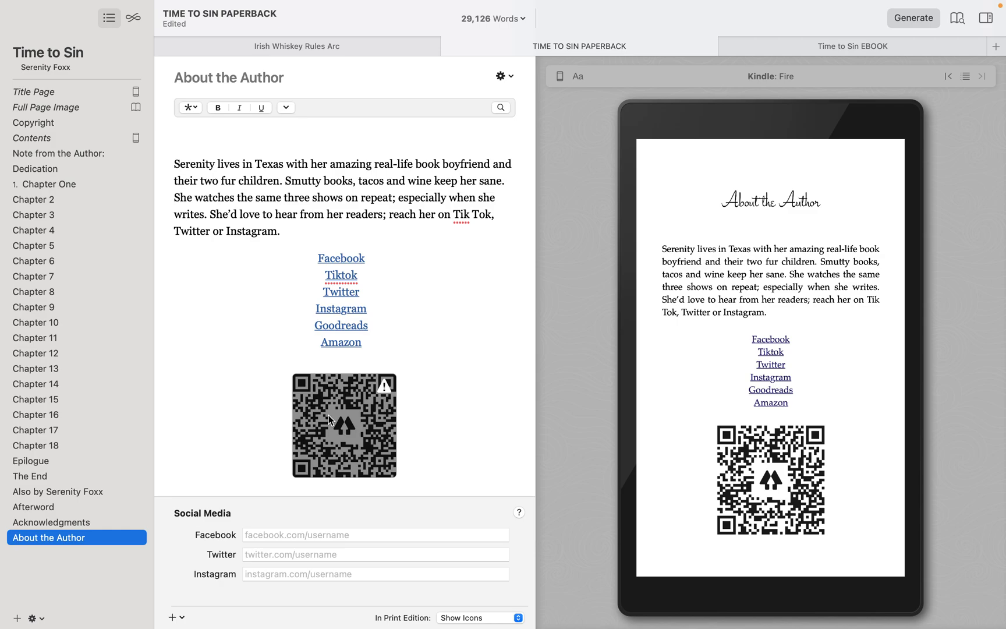
click(96, 478)
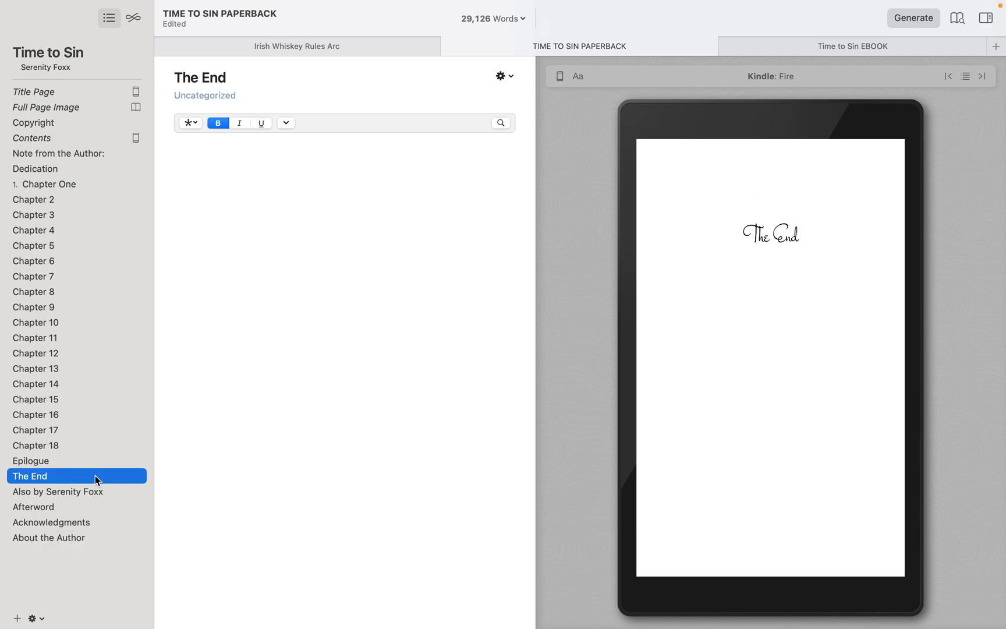